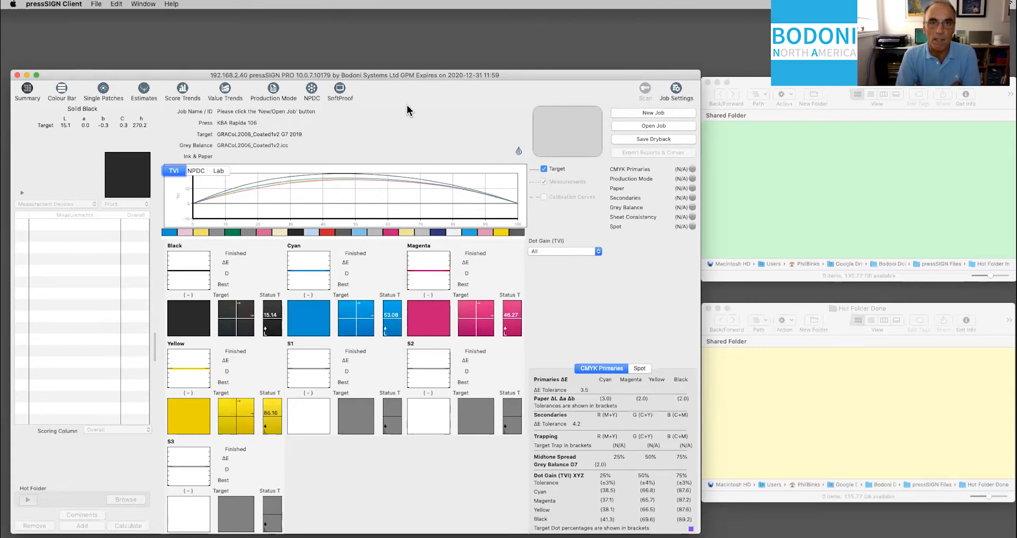
Open the Auto Mode default settings.
click(785, 157)
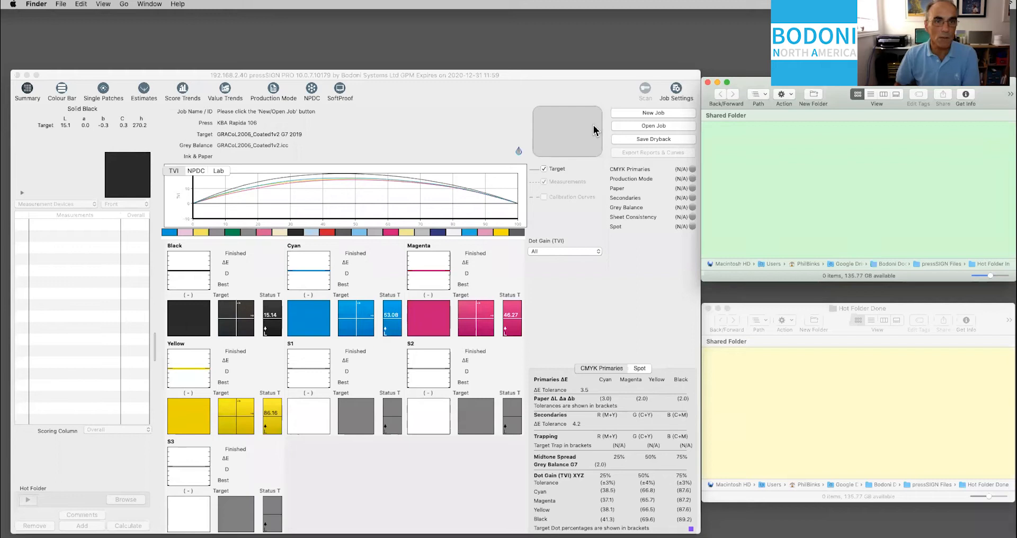
click(371, 122)
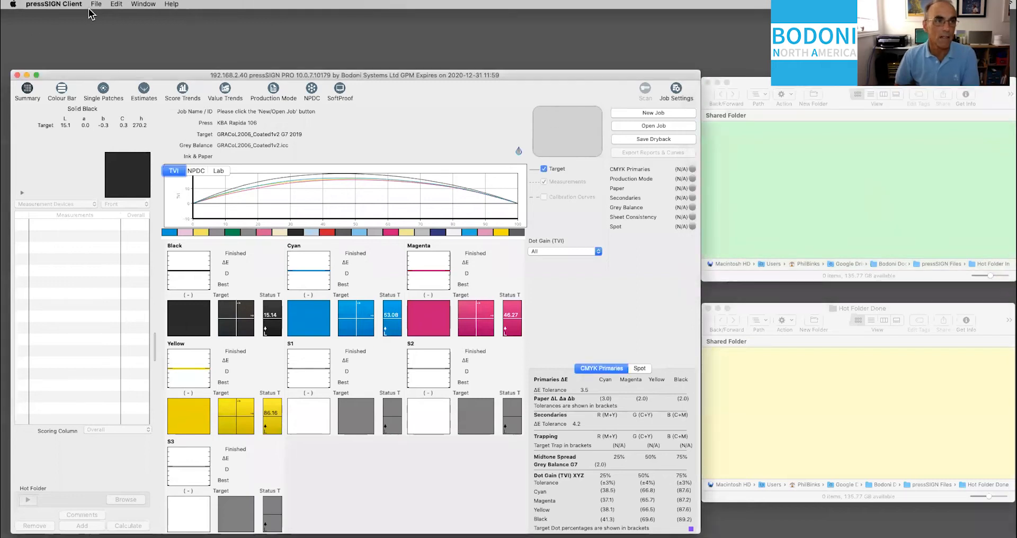
click(64, 4)
mouse_move(95, 4)
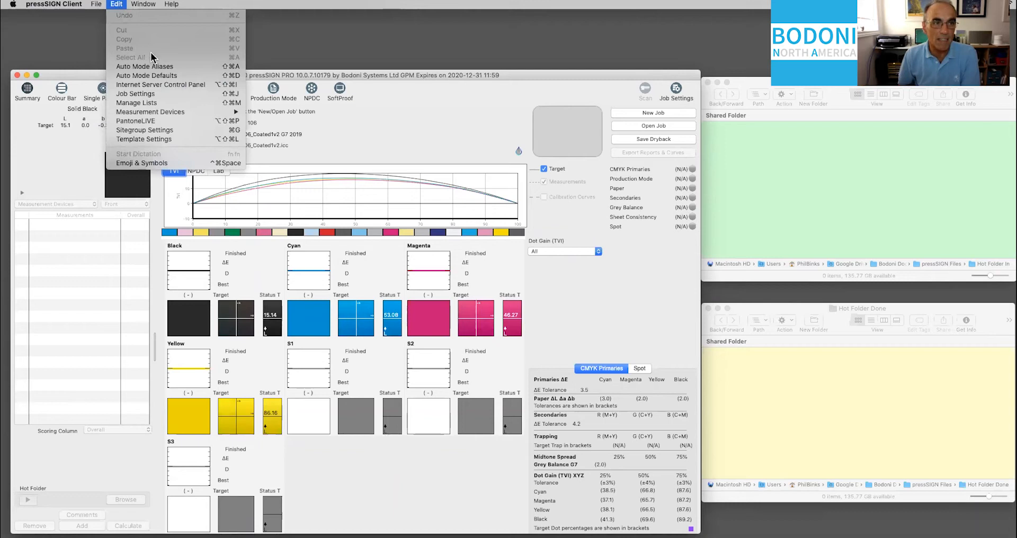
click(186, 76)
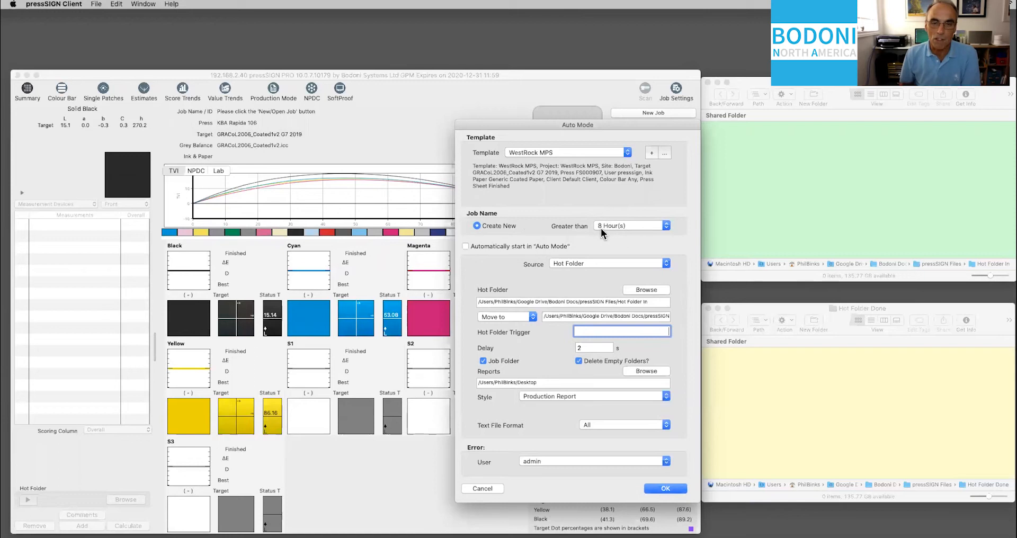
Examine the new-job time thresholds and processed-file handling choices, and close the Auto Mode defaults without saving.
click(640, 227)
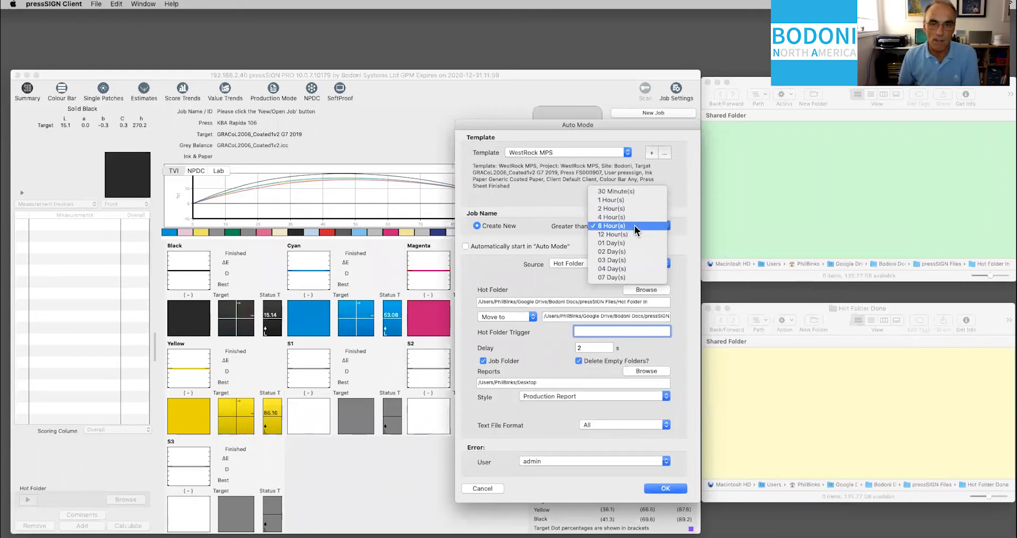
click(684, 226)
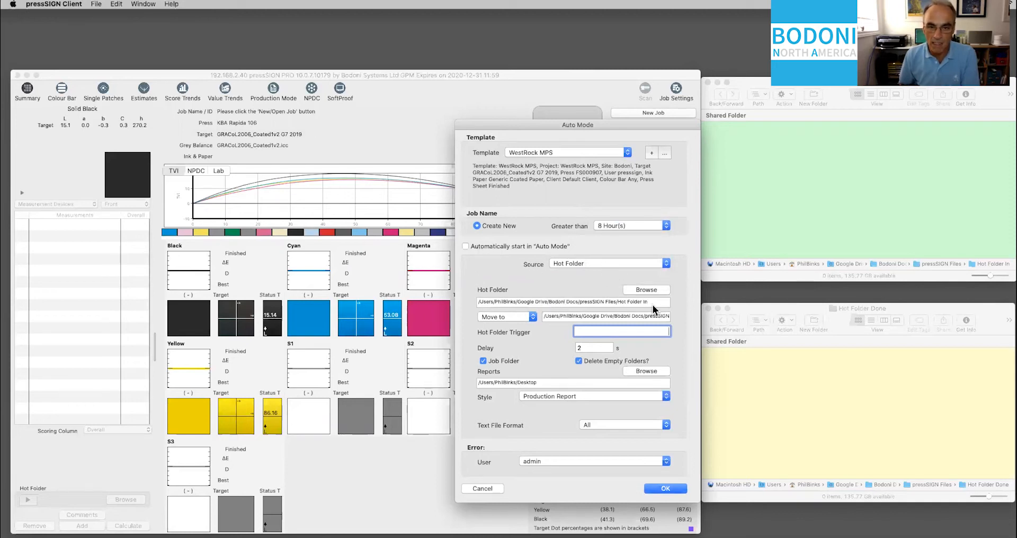
click(533, 316)
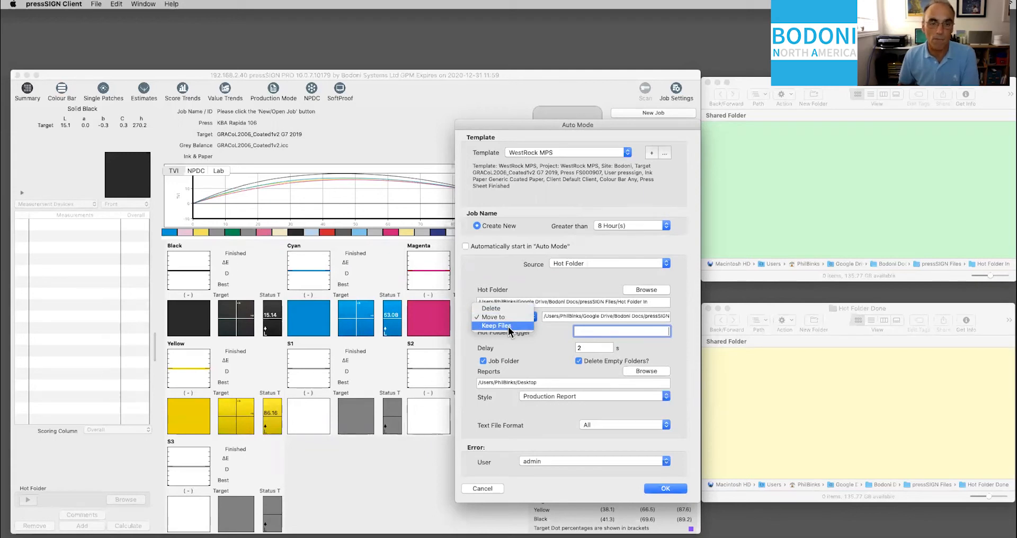
click(548, 342)
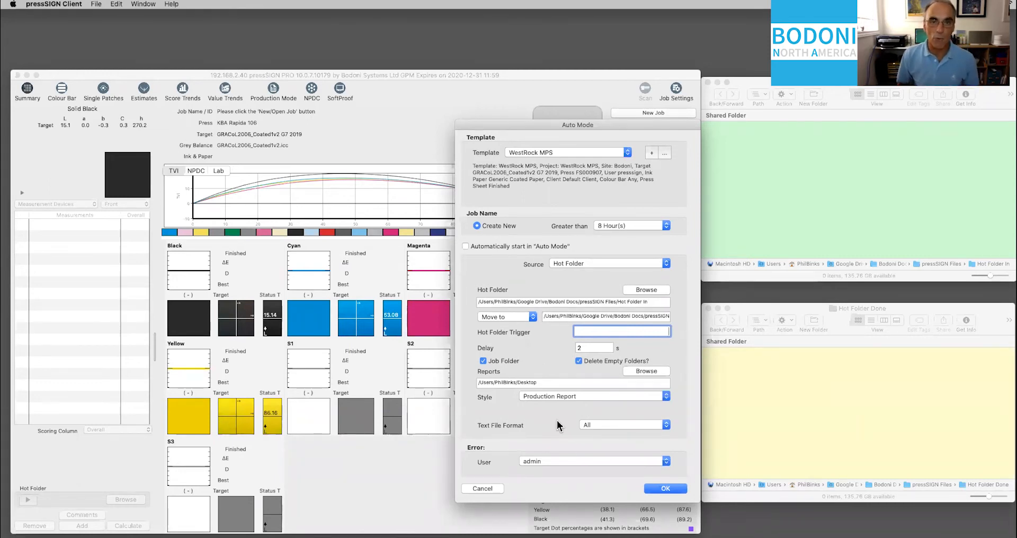
click(493, 488)
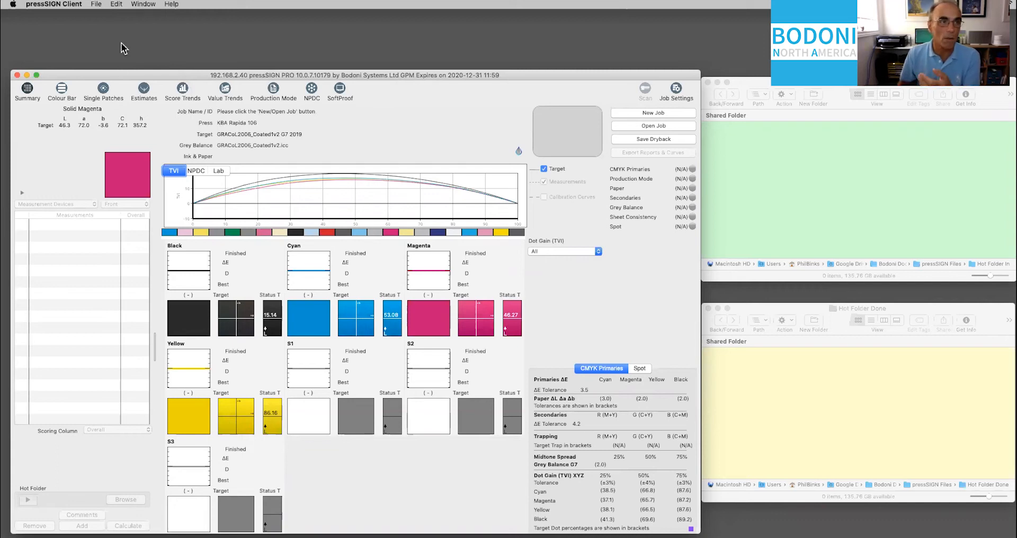
Start Auto Mode and move its progress window clear of the job summary and the Hot Folder In contents.
click(96, 4)
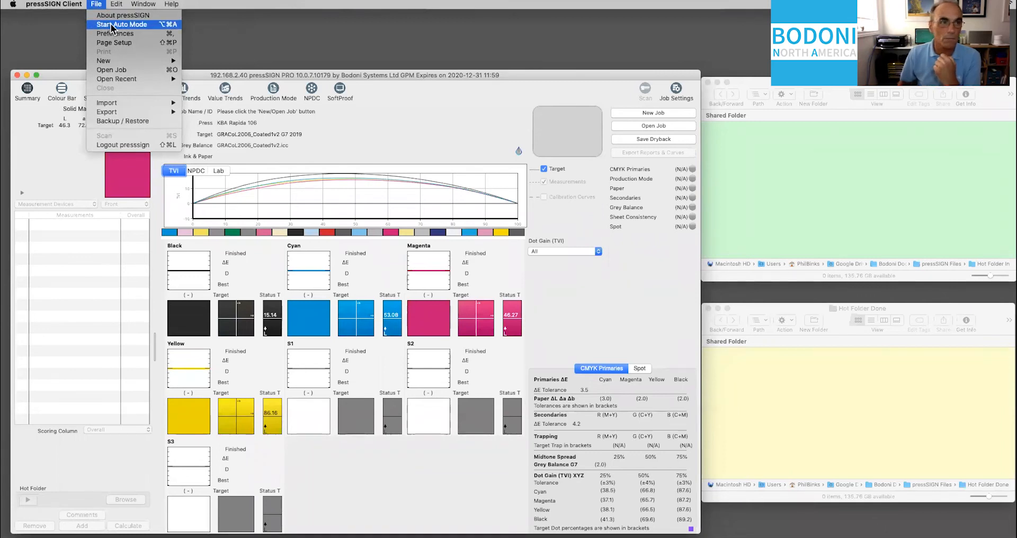
click(110, 24)
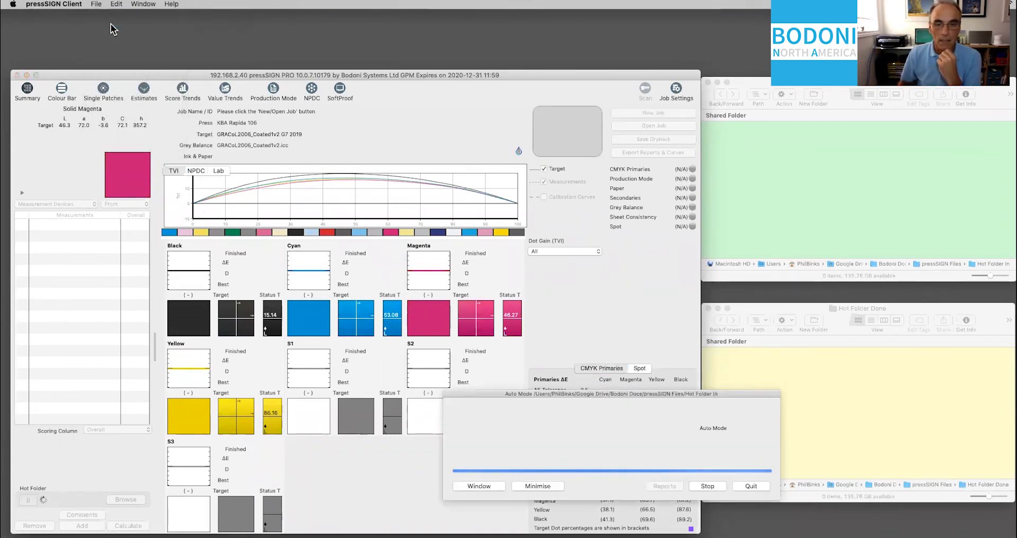
drag(494, 390, 576, 243)
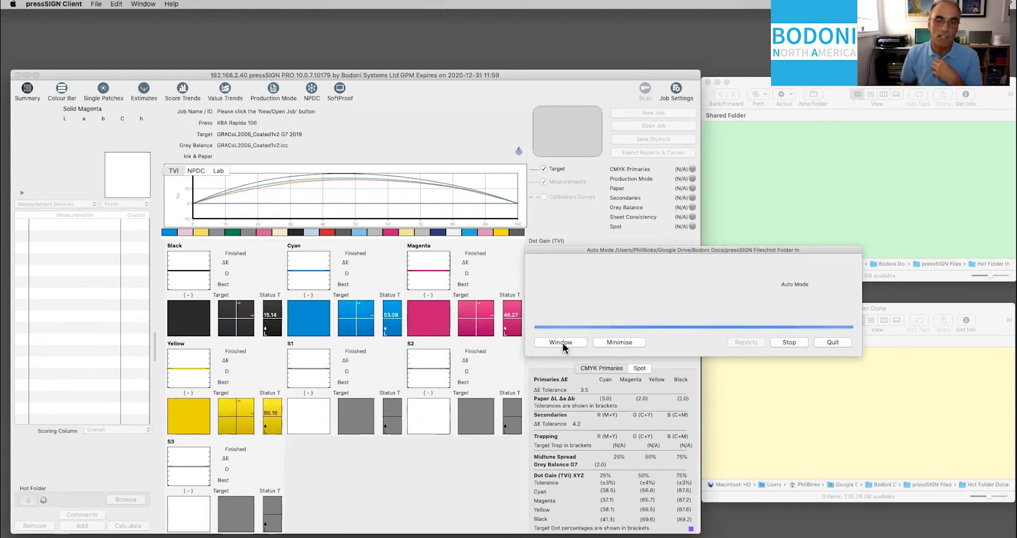
click(411, 120)
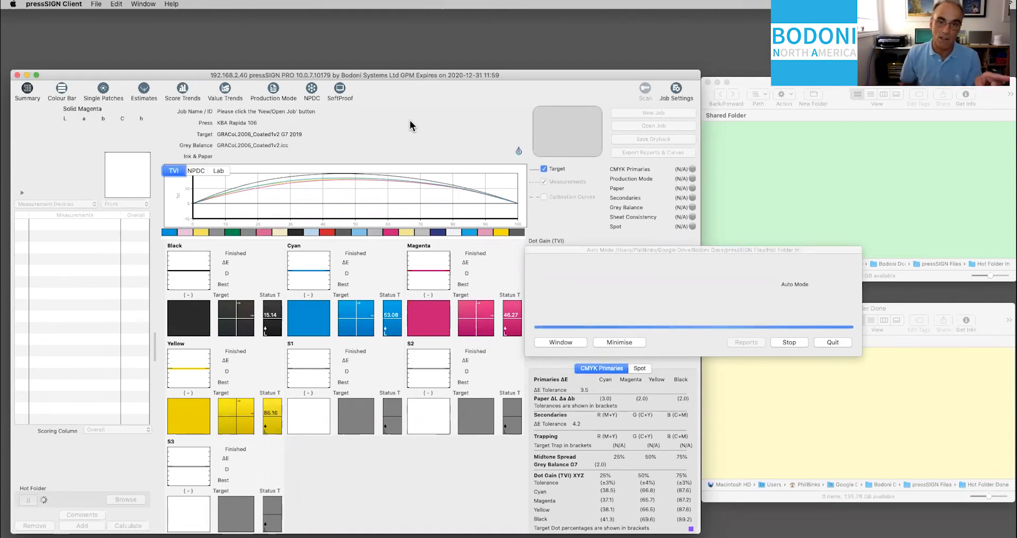
drag(609, 256, 379, 213)
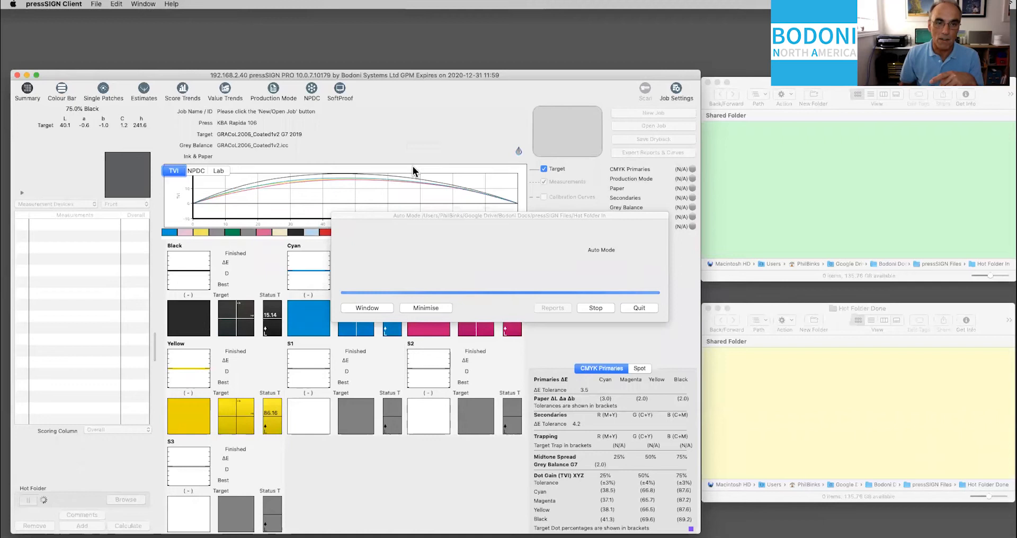
drag(373, 215, 709, 242)
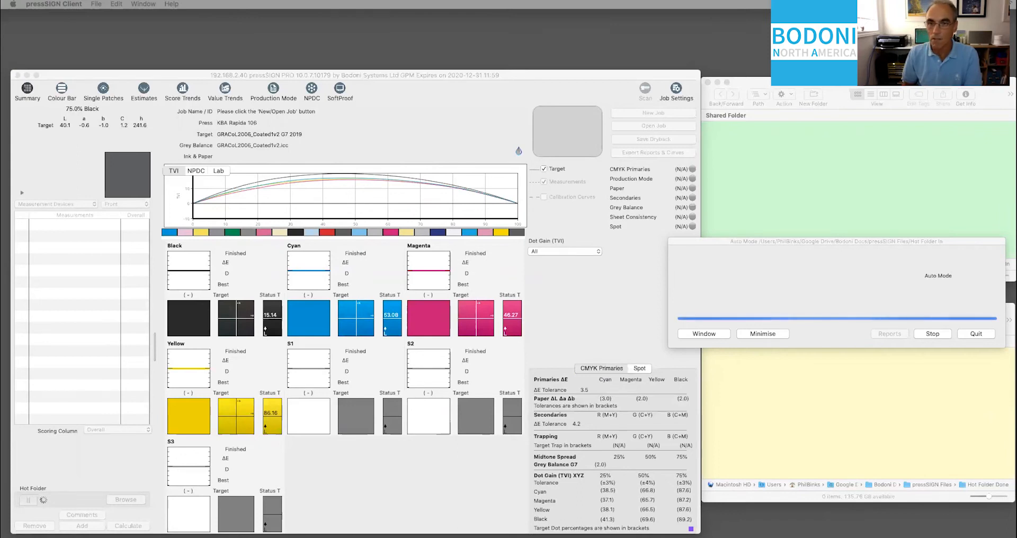
Add the L750 test measurement text file and the WestRock MPS sheet measurements to the Hot Folder In folder.
drag(1015, 138, 764, 158)
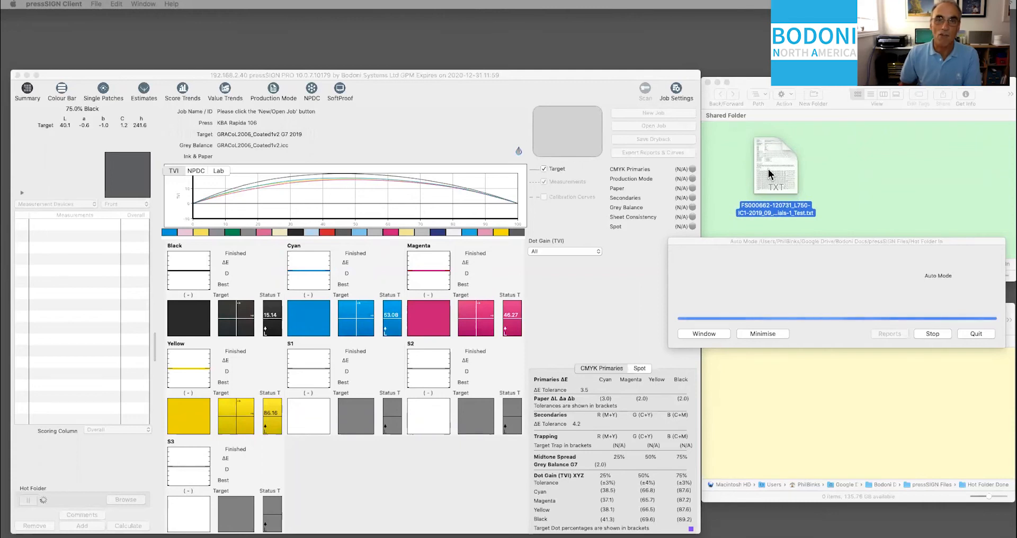
click(768, 170)
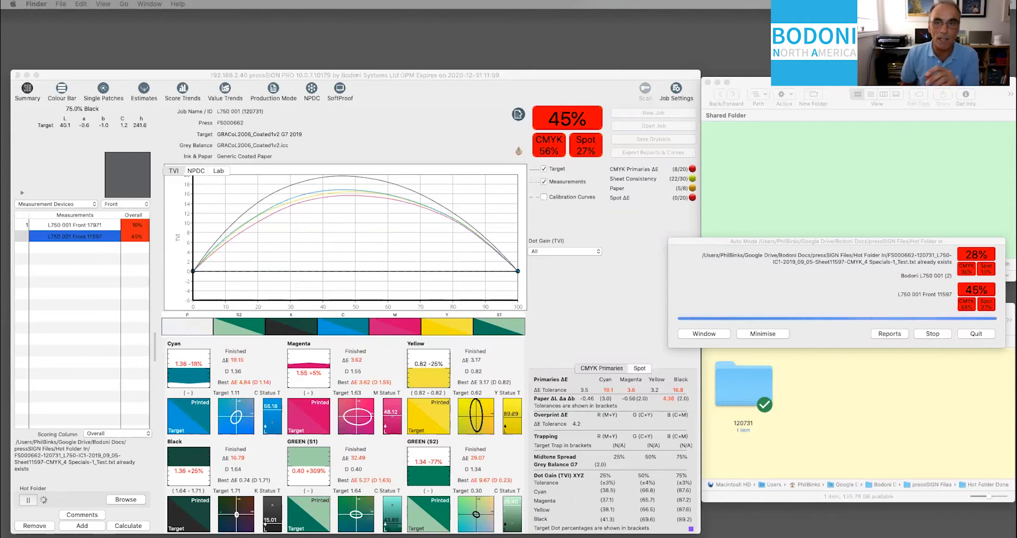
drag(843, 212, 752, 149)
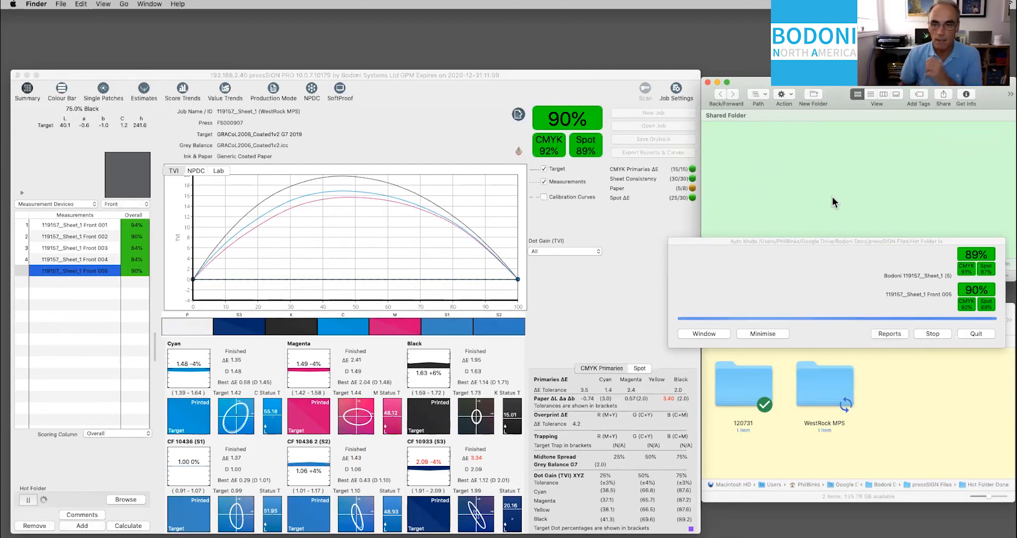
Uncover the Hot Folder Done window and examine the last measured sheet's colour bar, returning to the job summary.
drag(804, 239, 846, 173)
click(863, 338)
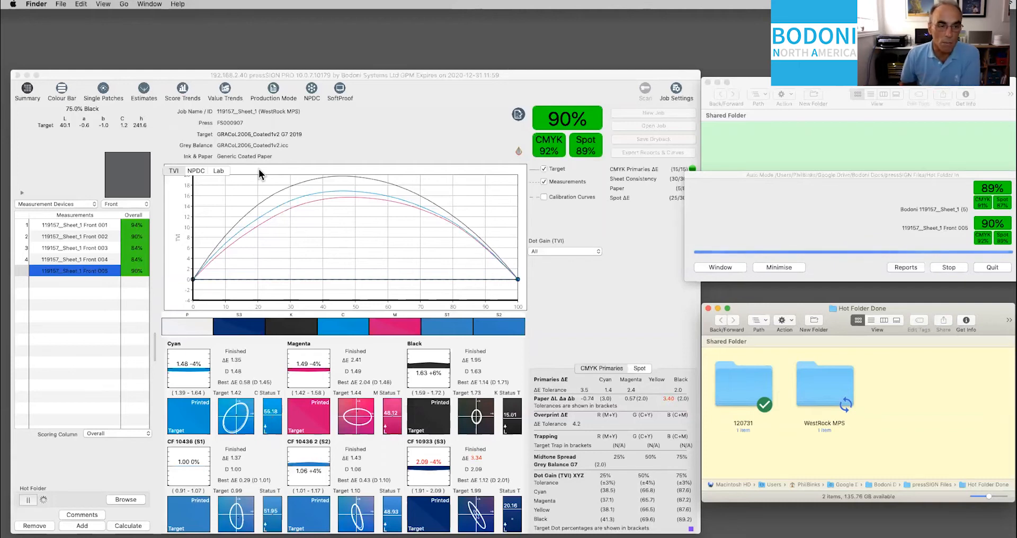
click(61, 94)
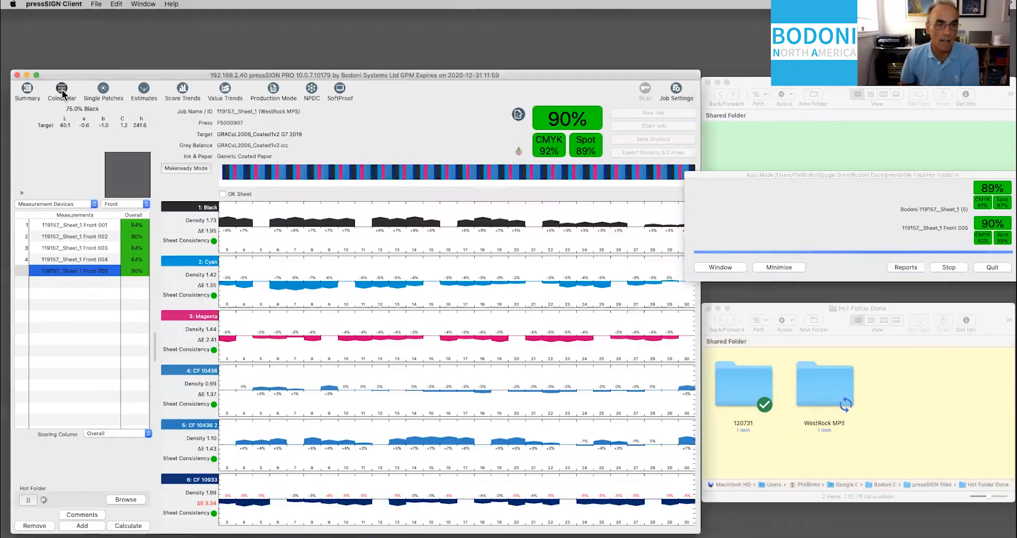
click(28, 89)
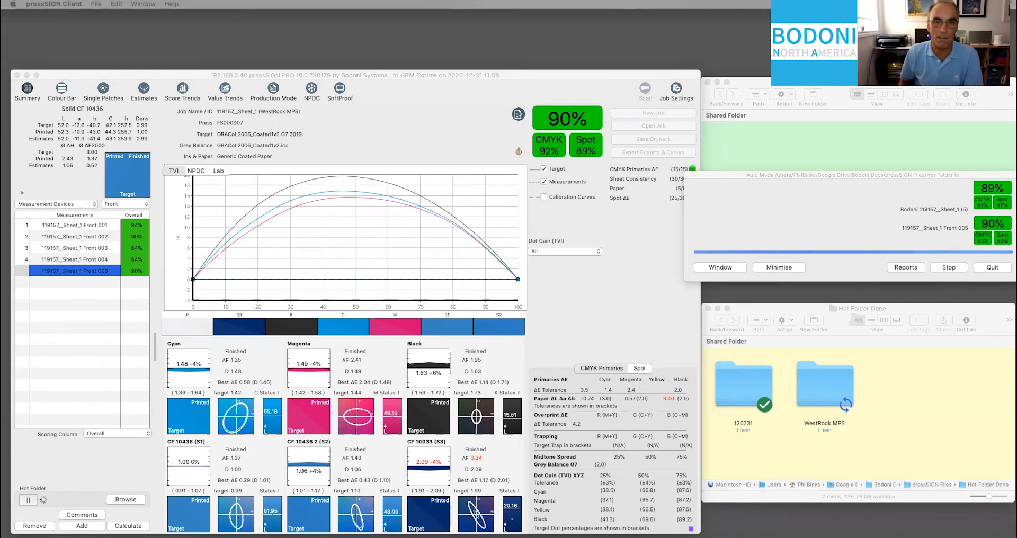
Add more WestRock MPS sheet measurement files to Hot Folder In and move the Auto Mode window off the job summary.
drag(1016, 165, 812, 137)
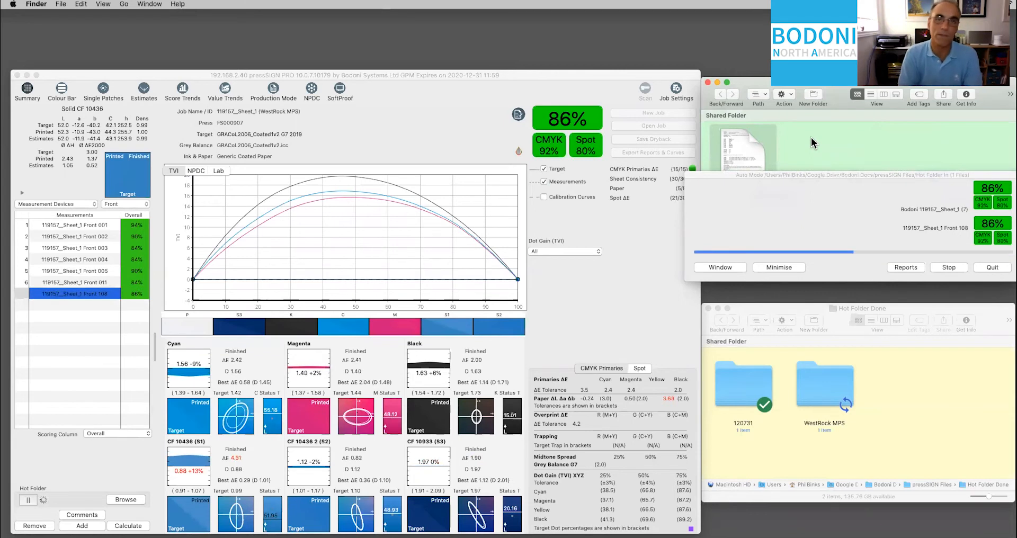
drag(906, 172, 690, 203)
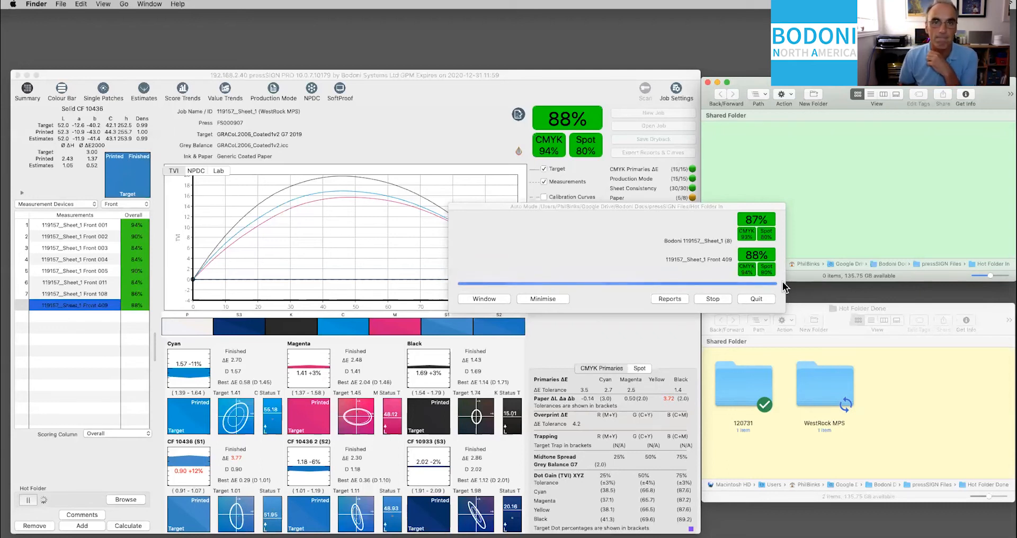
click(688, 205)
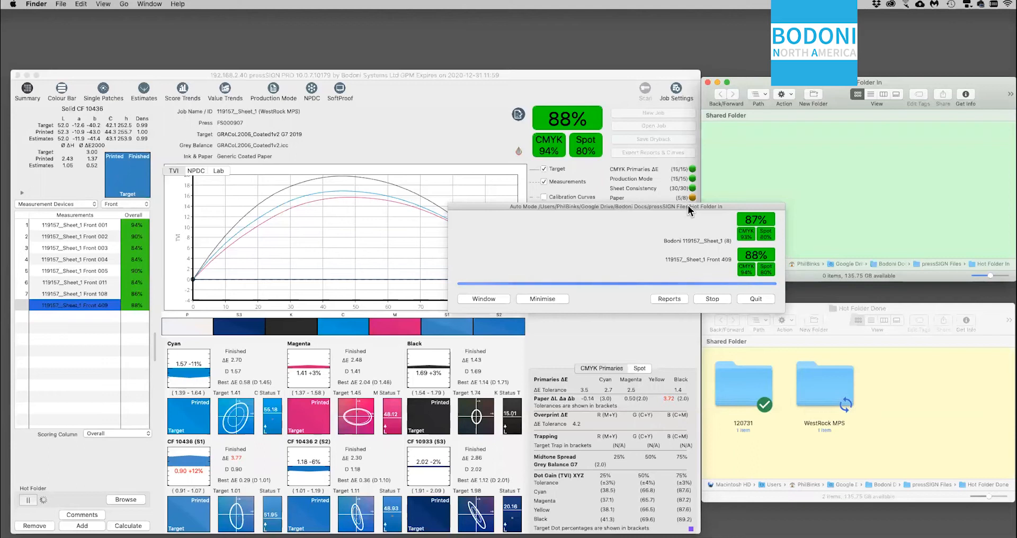
drag(688, 205, 859, 221)
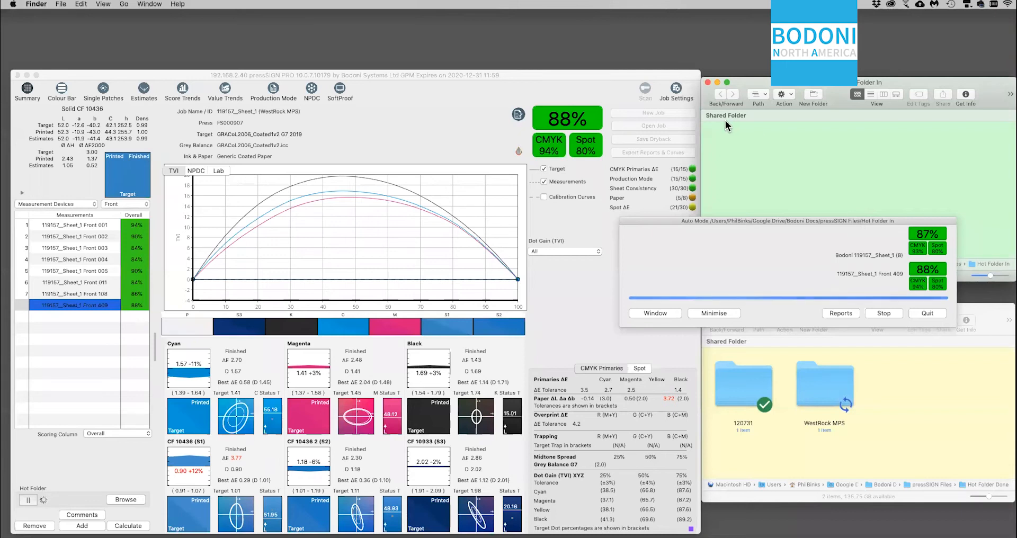
Open the pressSIGN preferences and examine the available closed-loop file formats.
click(400, 105)
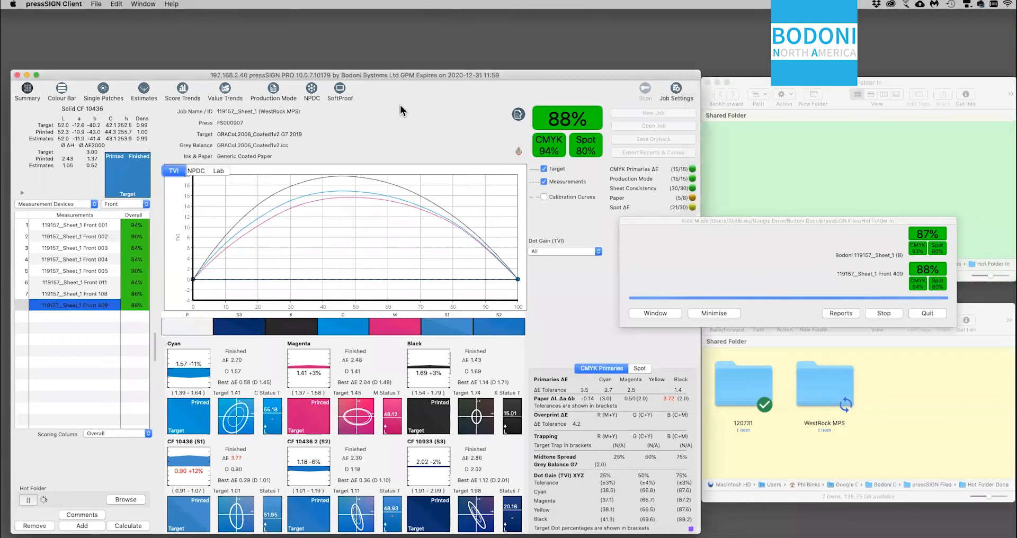
click(53, 4)
mouse_move(99, 7)
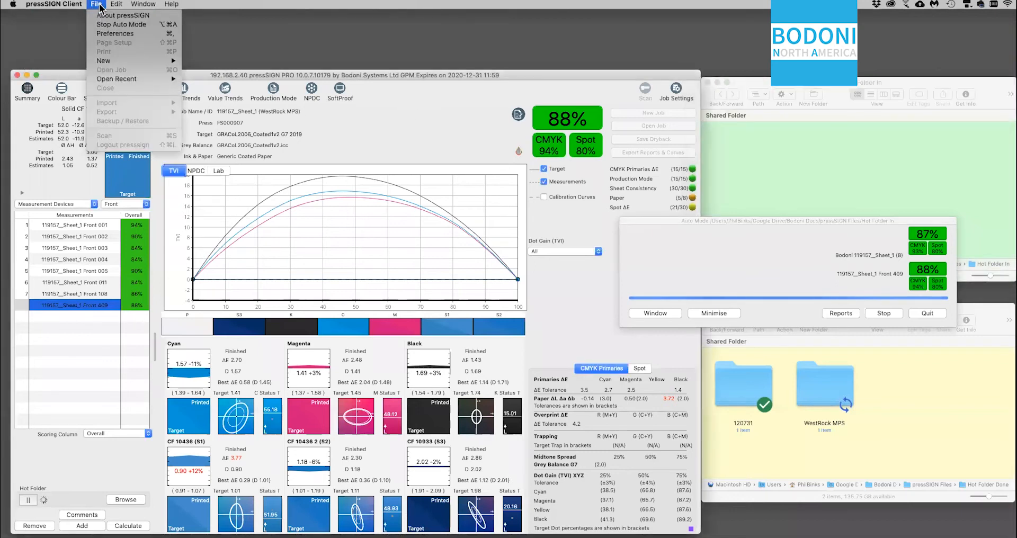
click(112, 33)
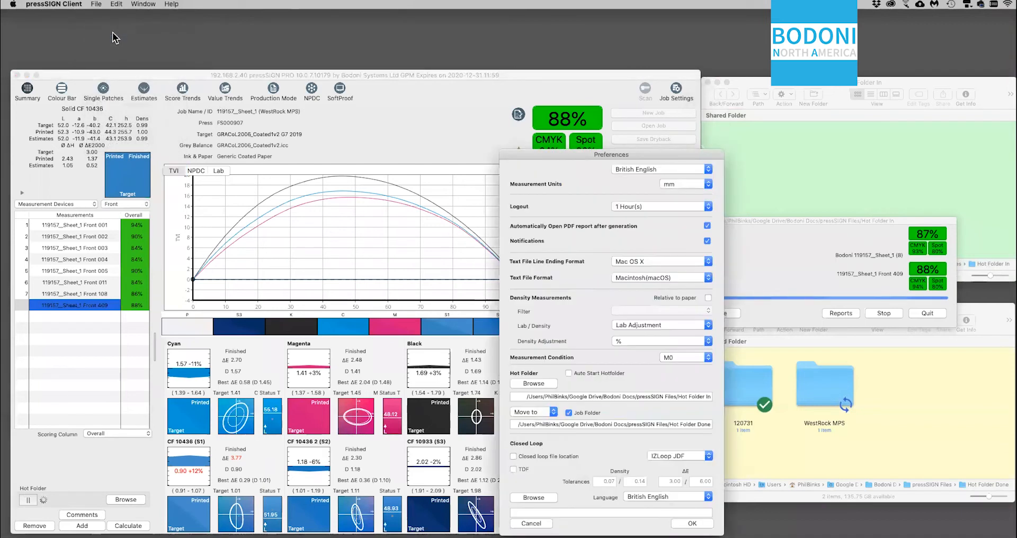
drag(536, 154, 268, 38)
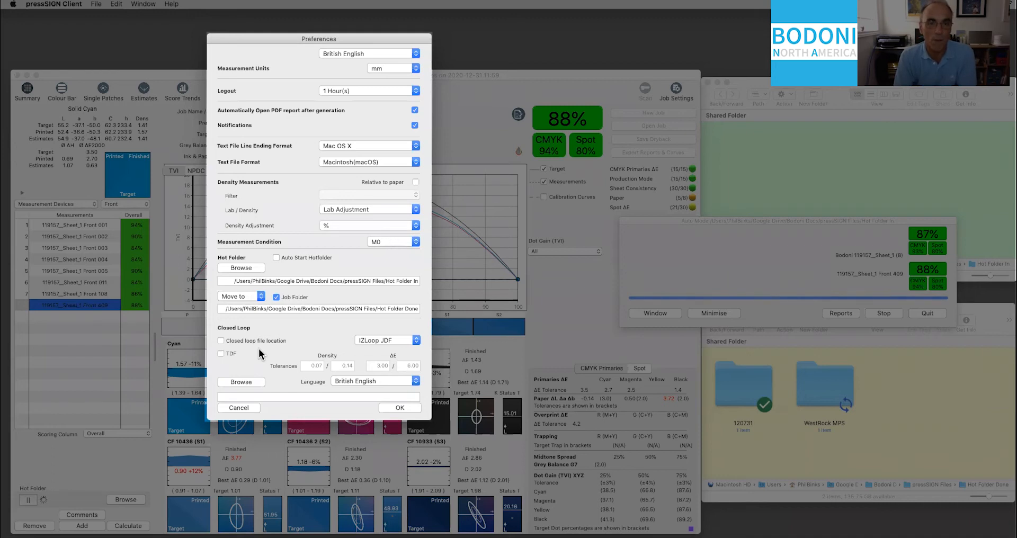
click(417, 343)
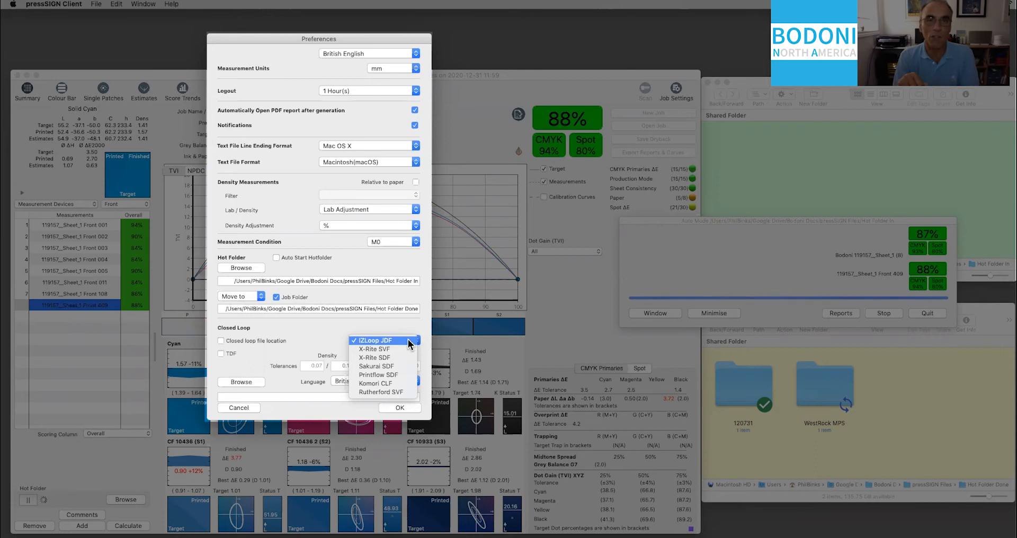
click(346, 321)
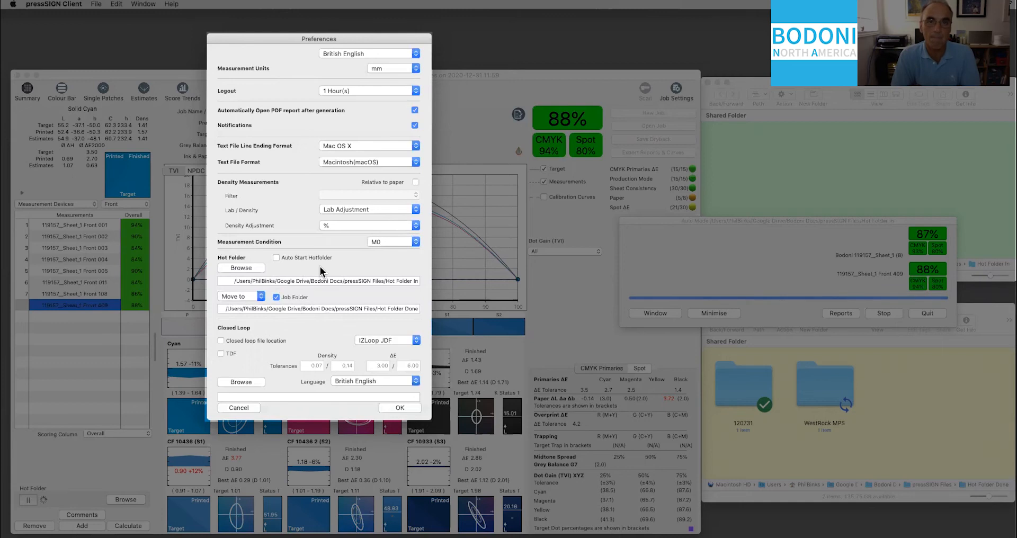
Review the hot folder's options for processed measurement files in the preferences, keeping Move to, and close them without saving.
drag(341, 38, 434, 74)
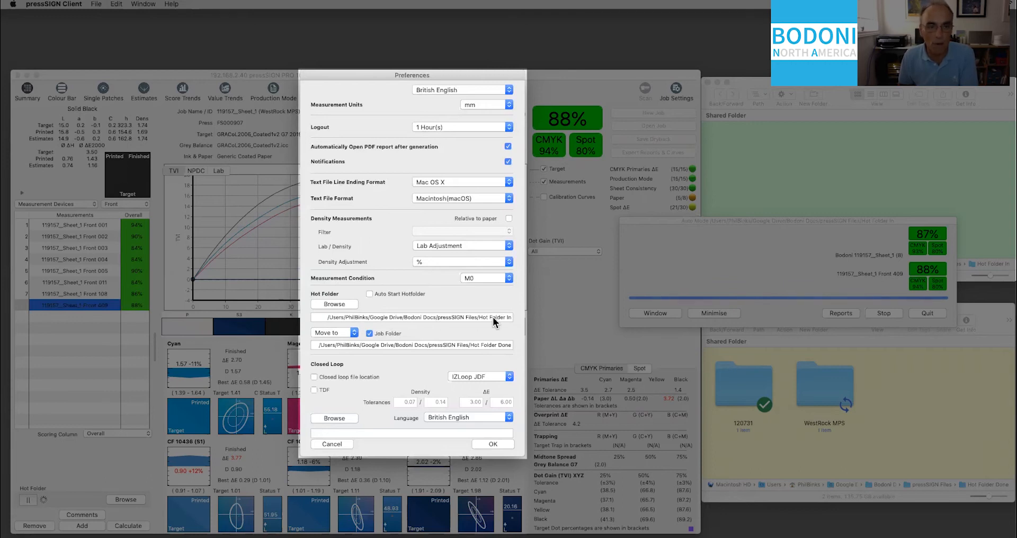
click(354, 332)
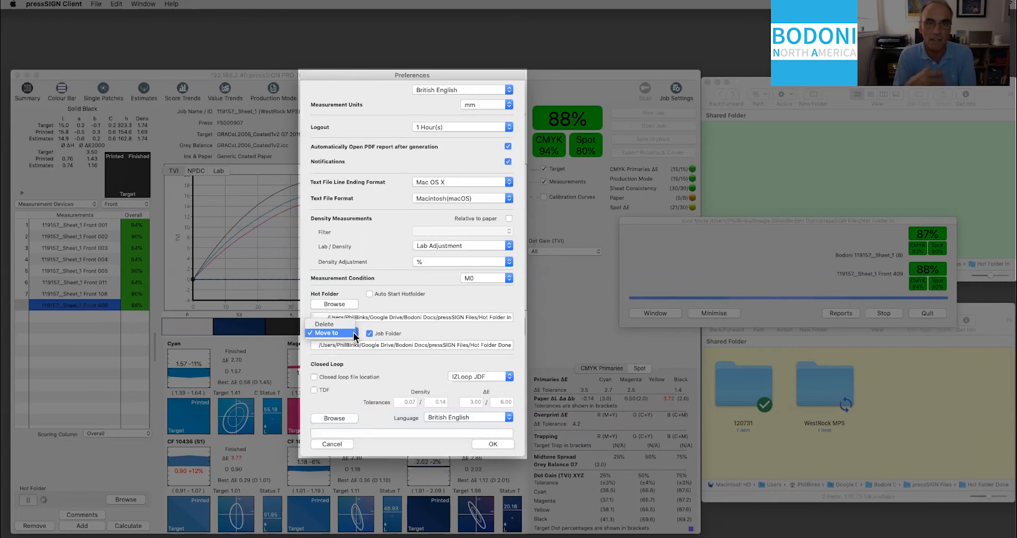
click(430, 332)
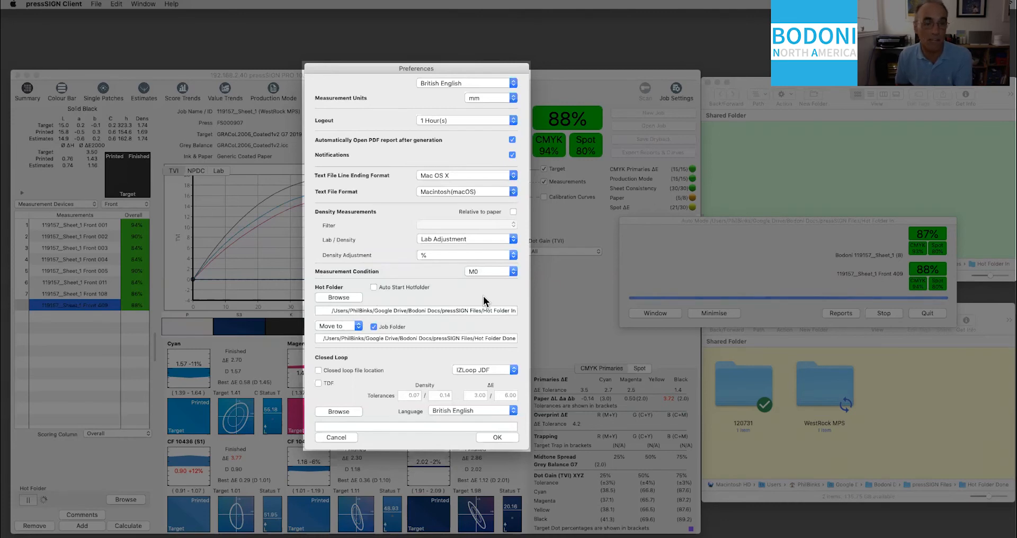
click(358, 326)
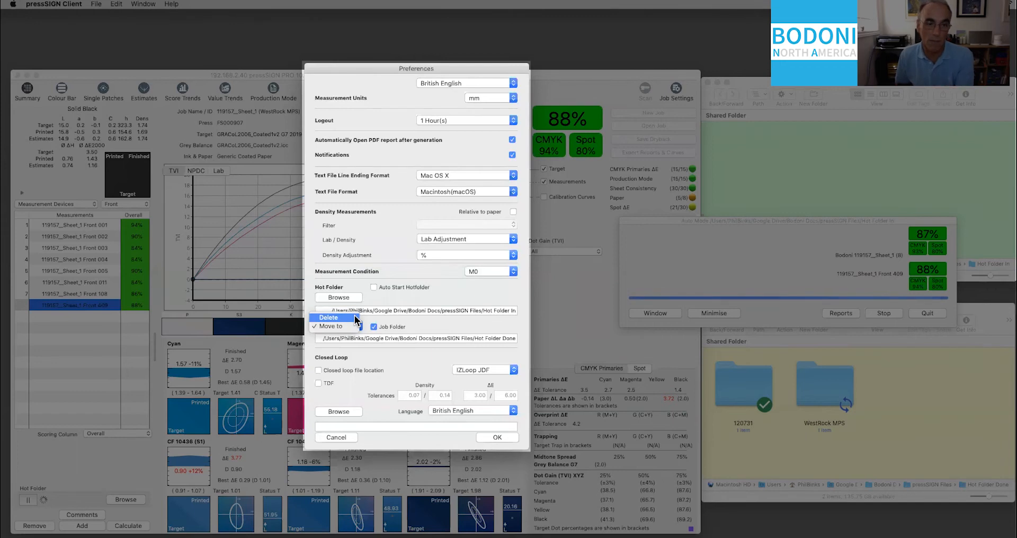
click(339, 327)
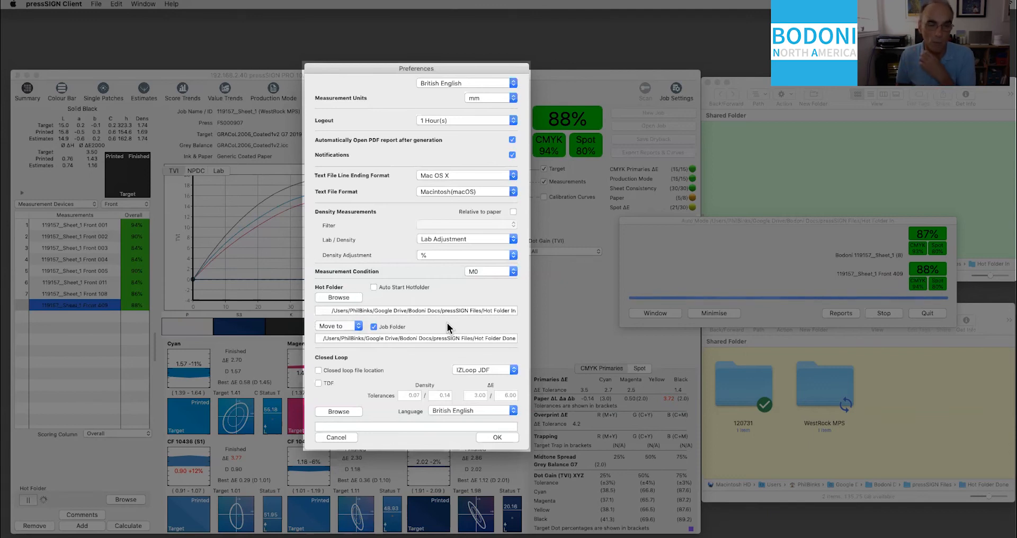
click(337, 437)
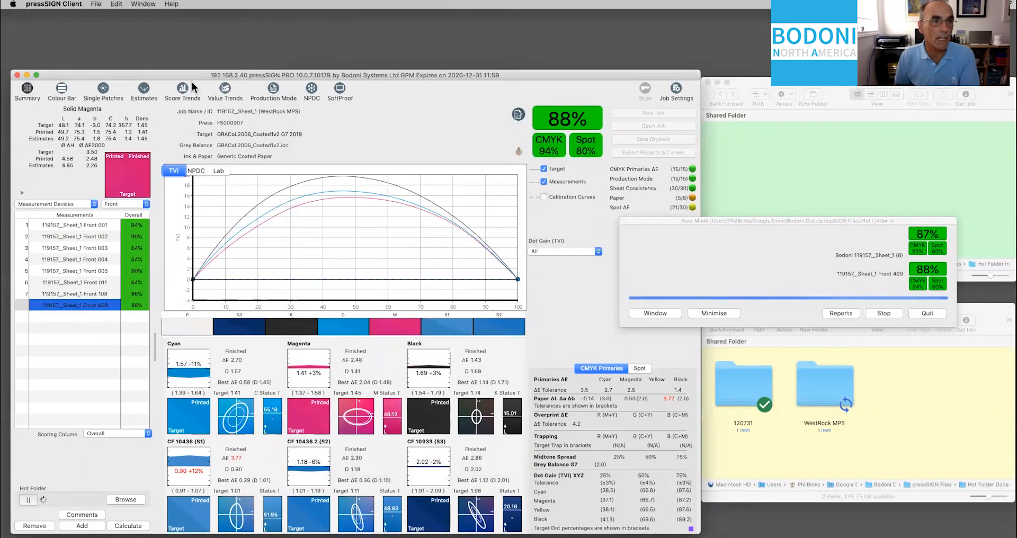
Open the Auto Mode Aliases and test the spot colour alias pms123 against the wildcard rules.
click(97, 5)
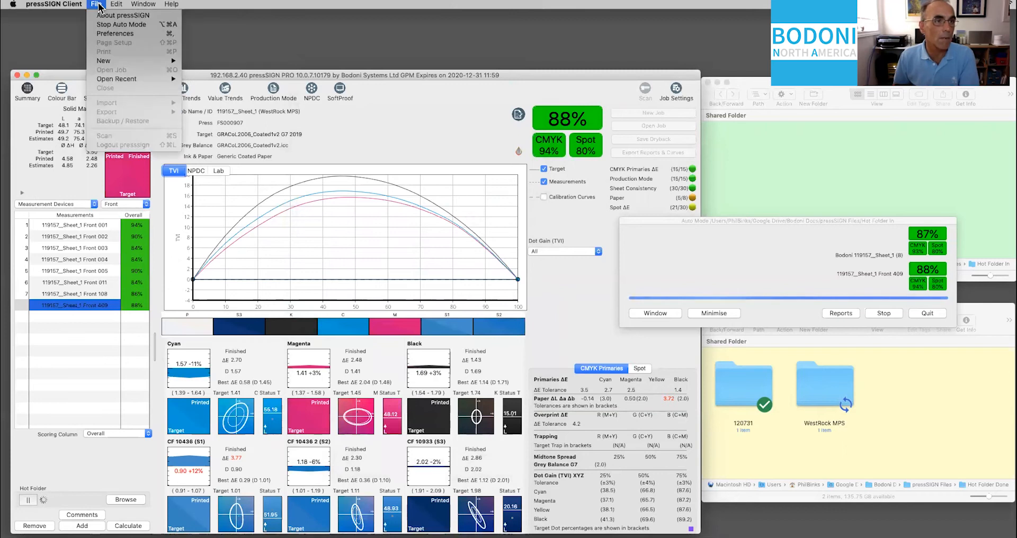
mouse_move(116, 4)
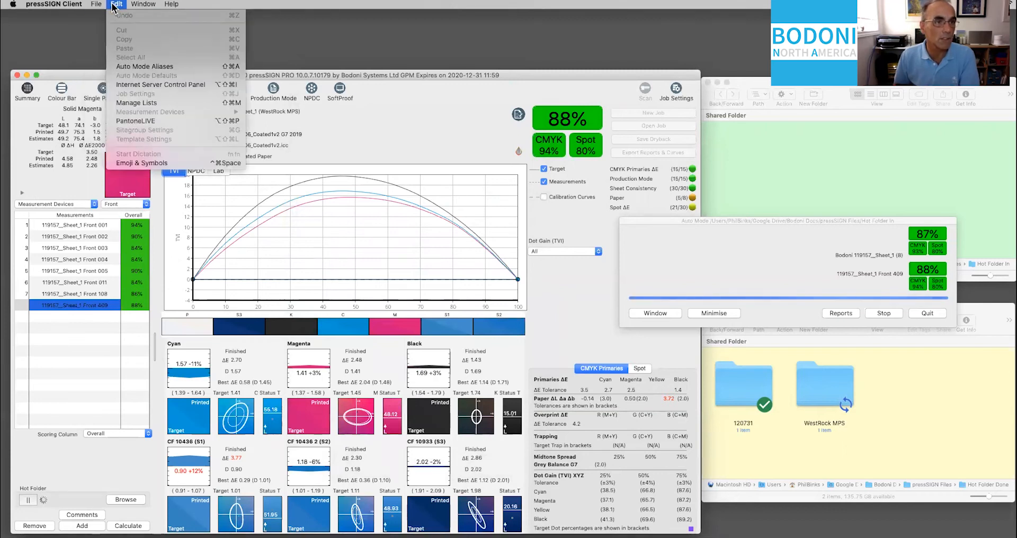
click(167, 67)
drag(610, 161, 488, 101)
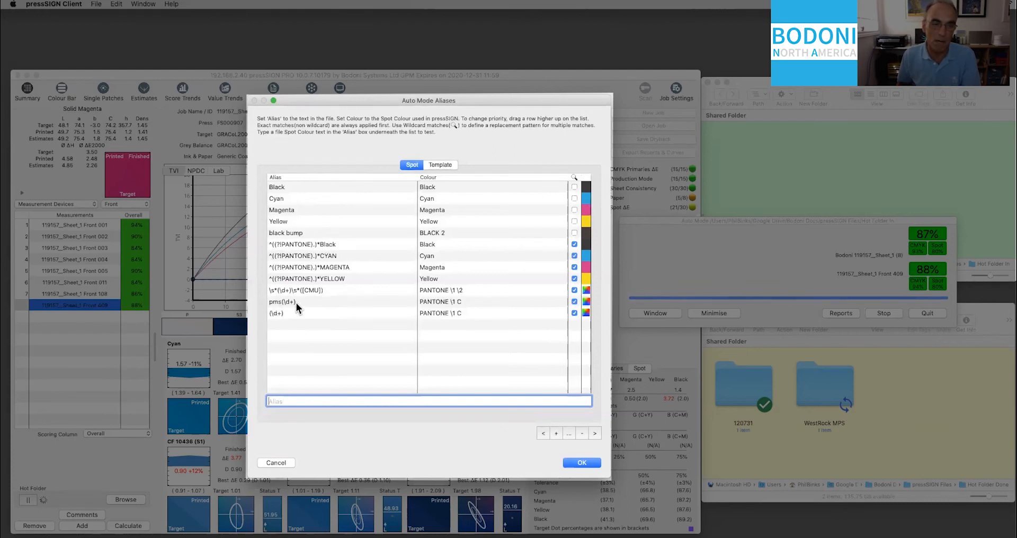
text(pms)
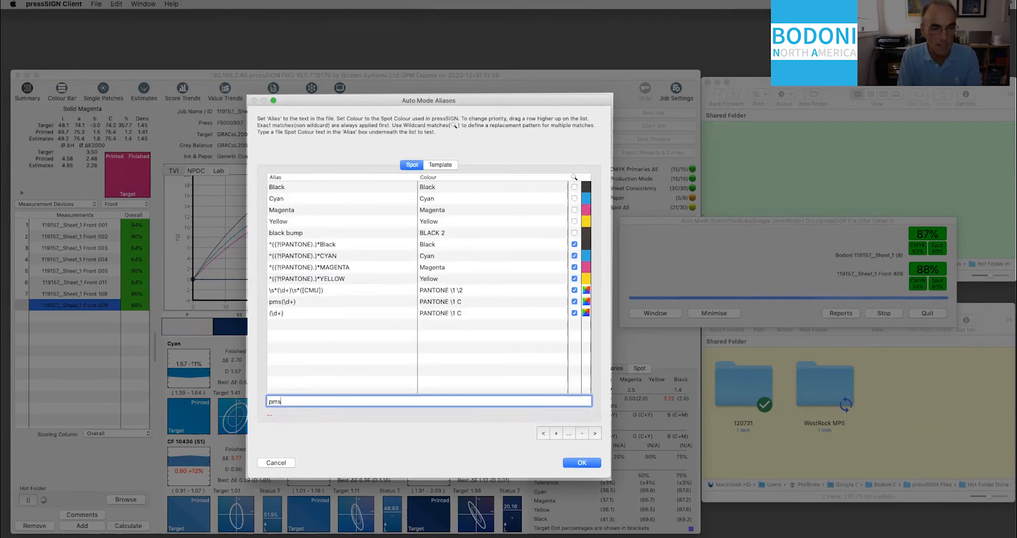
text(123)
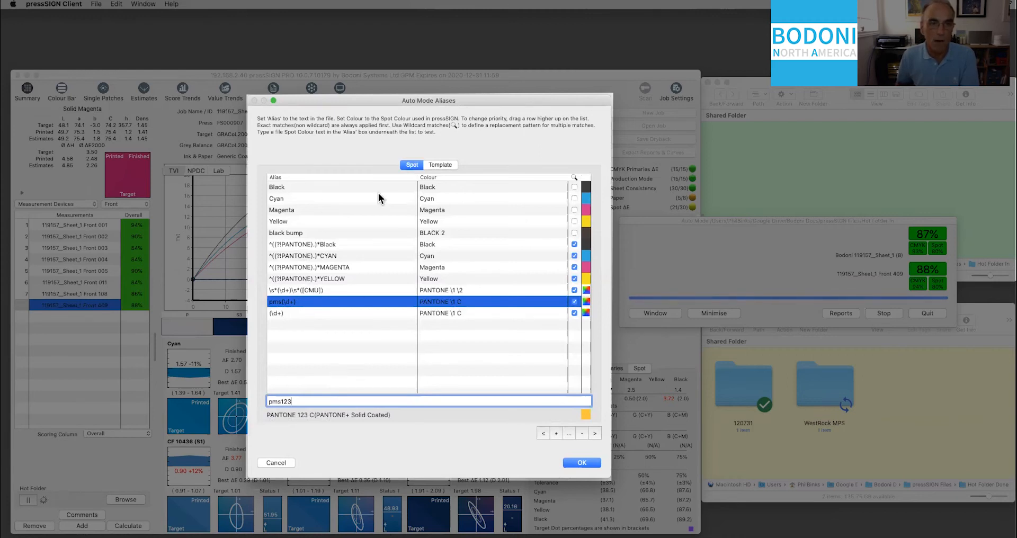
Examine the template aliases for Auto Mode and close the aliases dialog.
click(443, 165)
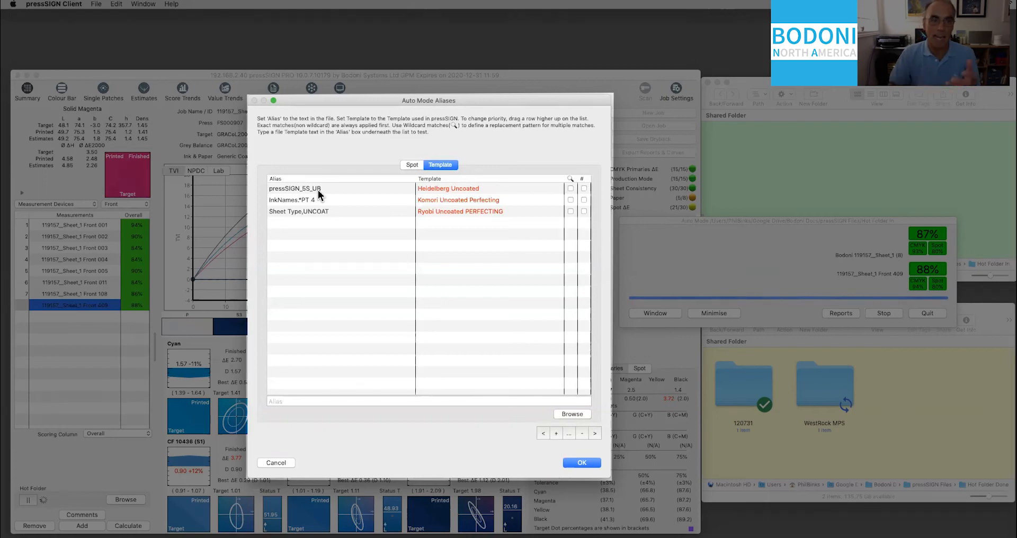
drag(373, 98, 523, 94)
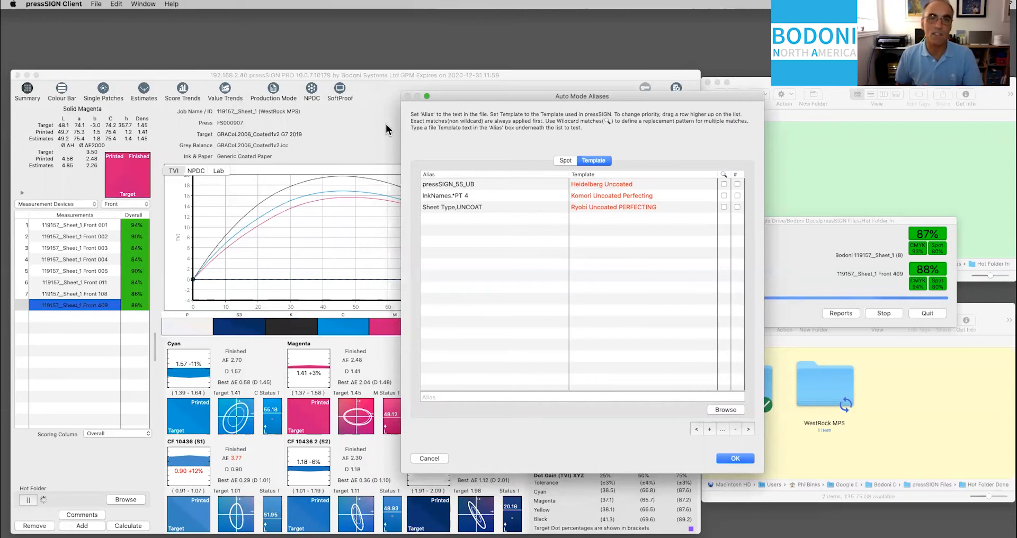
drag(491, 94, 397, 135)
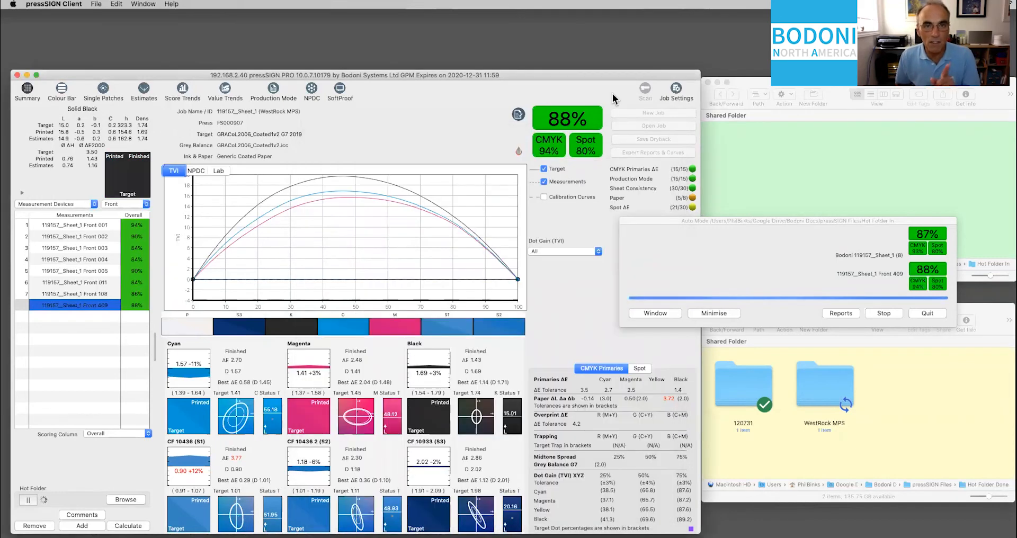
Move the Auto Mode window over the job summary, quit pressSIGN from it and relaunch the program.
click(802, 218)
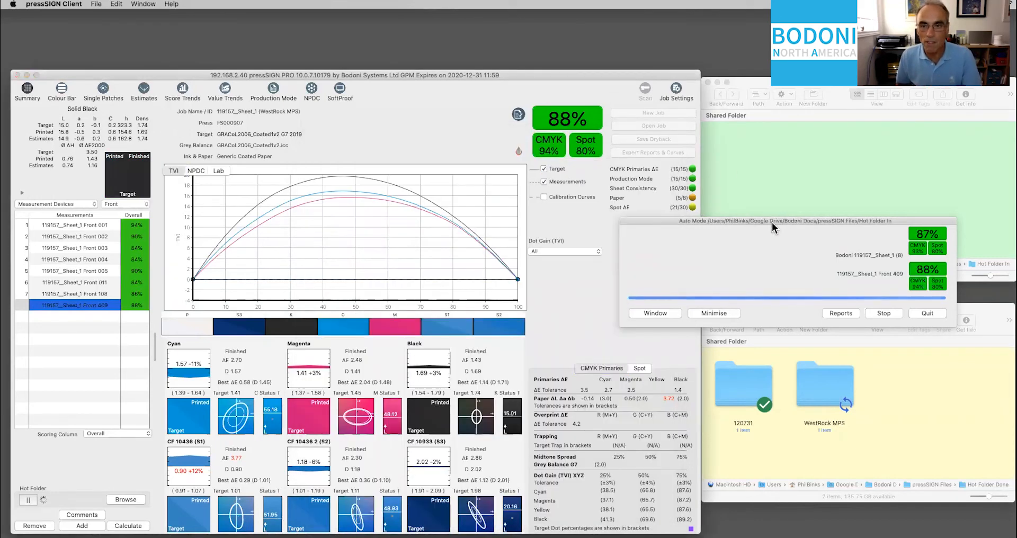
drag(771, 222, 640, 259)
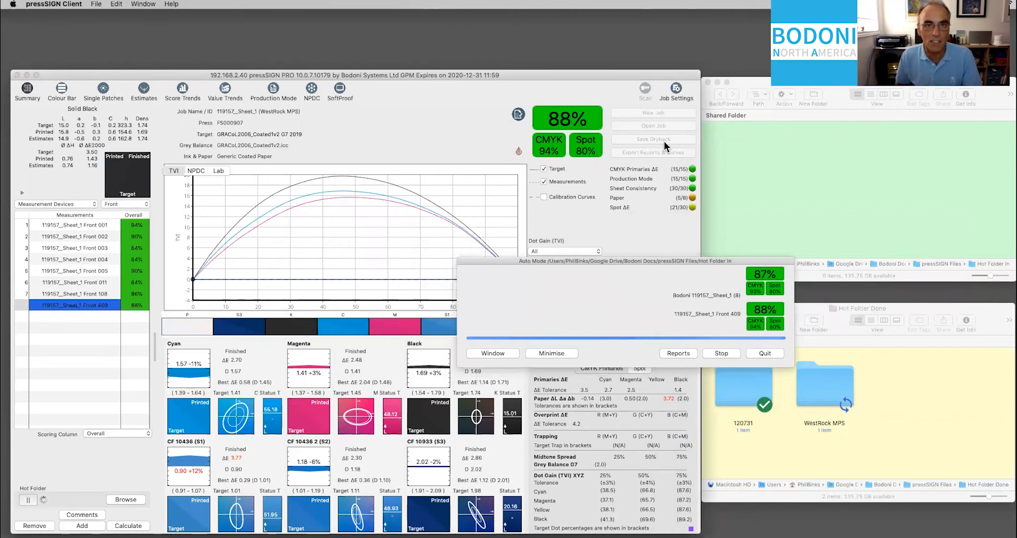
click(649, 109)
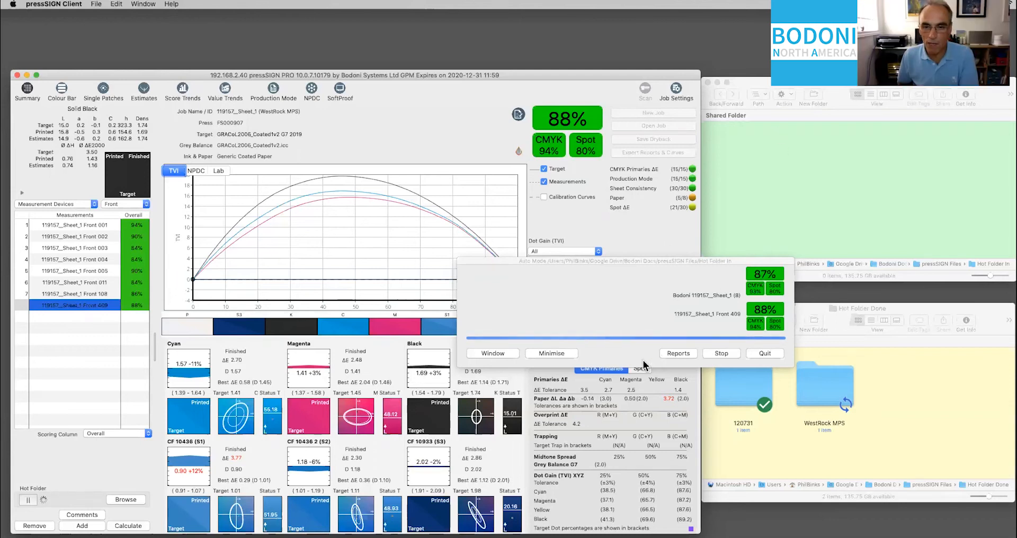
click(767, 356)
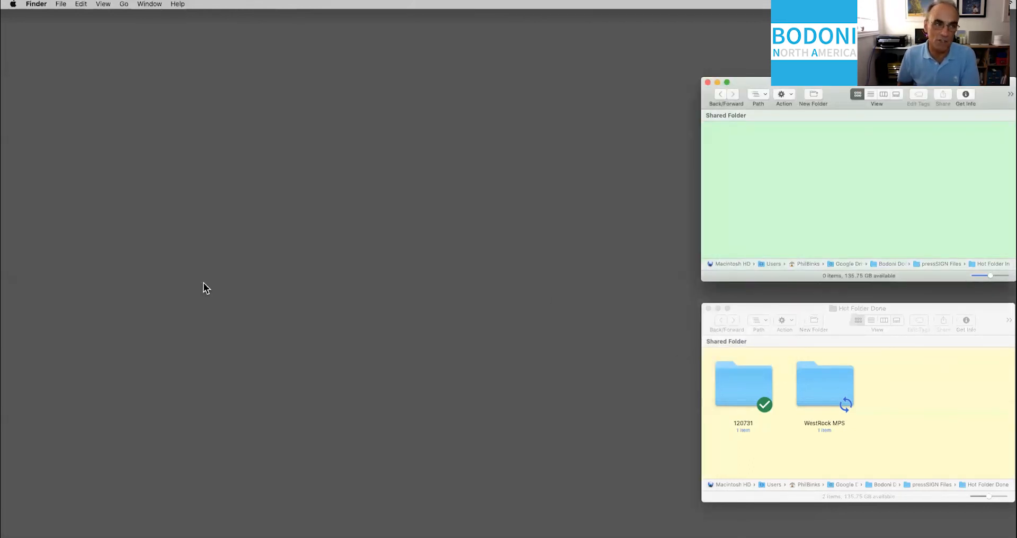
mouse_move(2, 294)
click(10, 454)
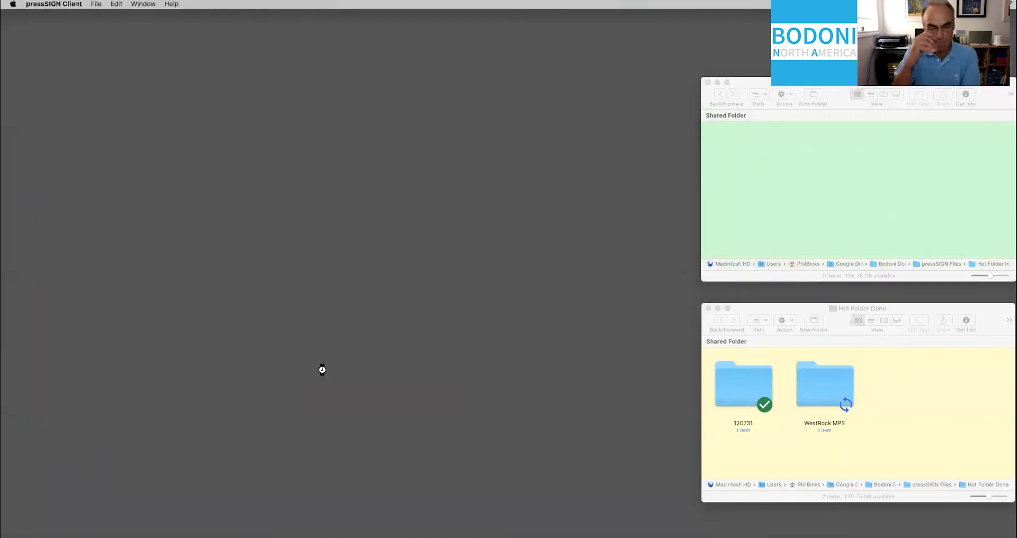
Check the Auto Start Hotfolder preference, leave the preferences without saving and stop Auto Mode.
click(96, 4)
click(112, 38)
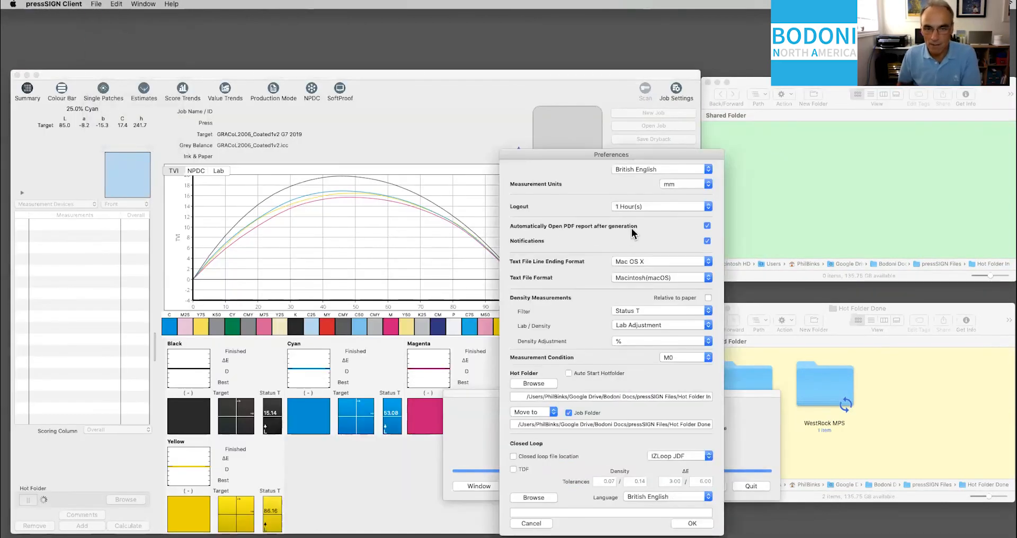
drag(550, 155, 372, 106)
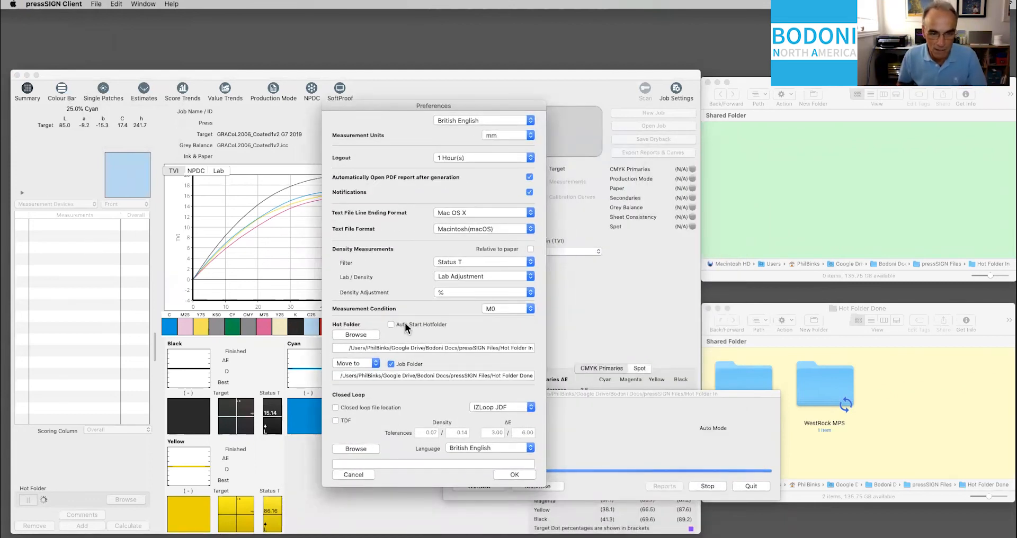
click(347, 474)
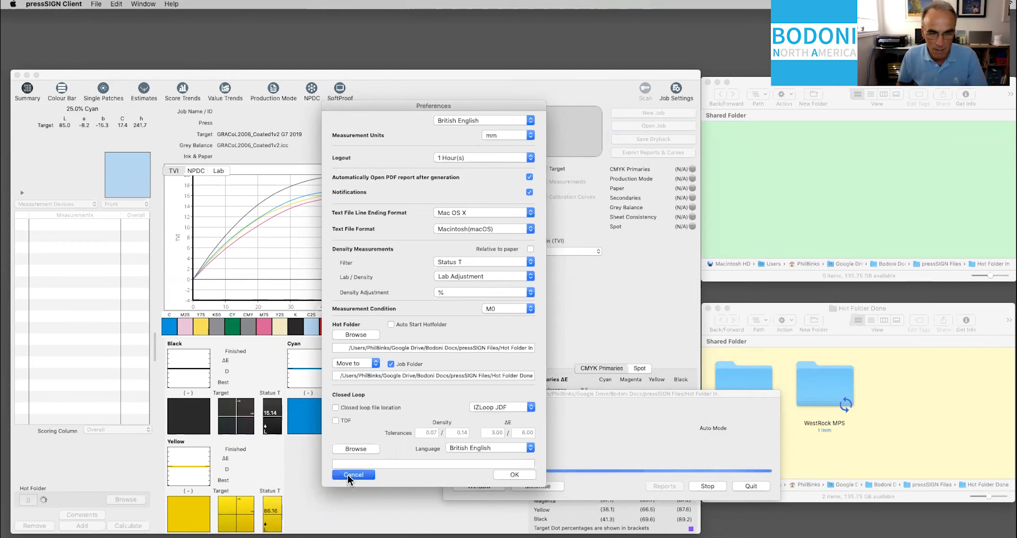
click(707, 486)
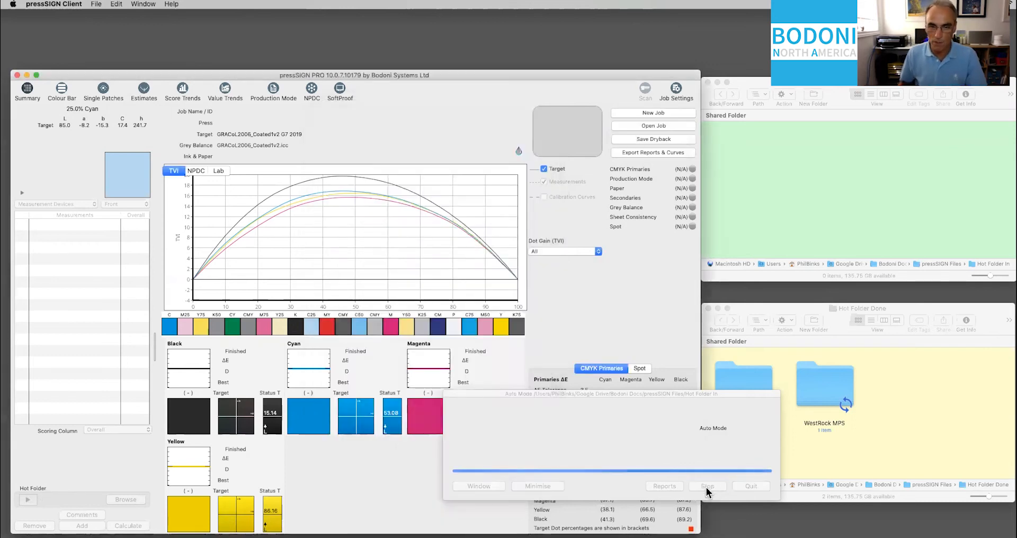
click(672, 437)
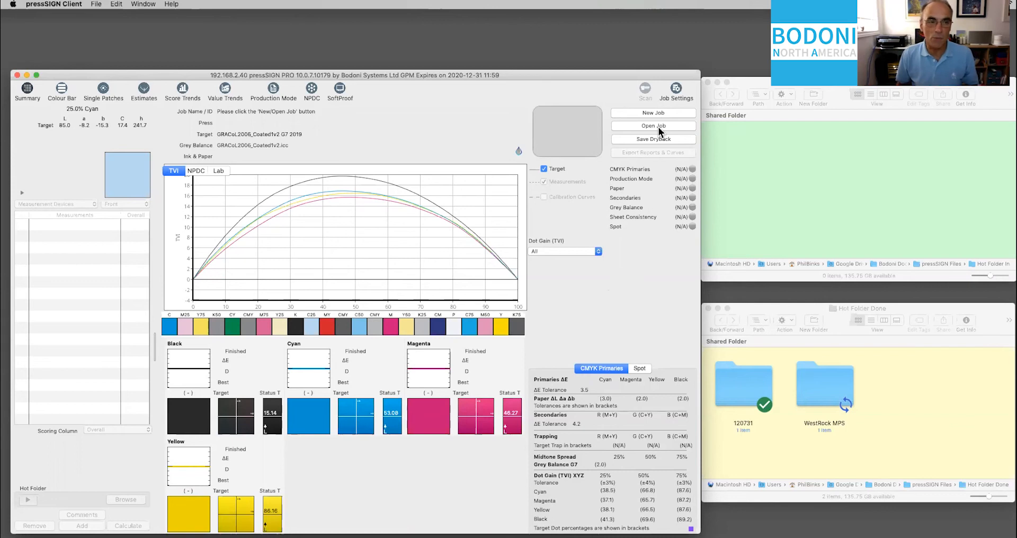
Open the job settings and choose Walgreens_Brand_Colors_V2 as the M0 spot colour library.
click(676, 91)
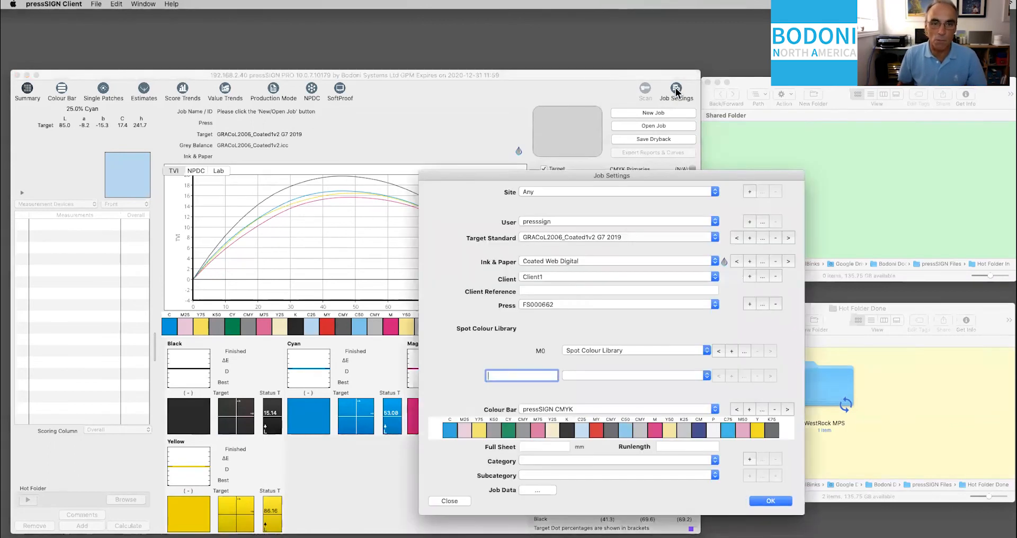
drag(570, 177, 444, 100)
click(510, 273)
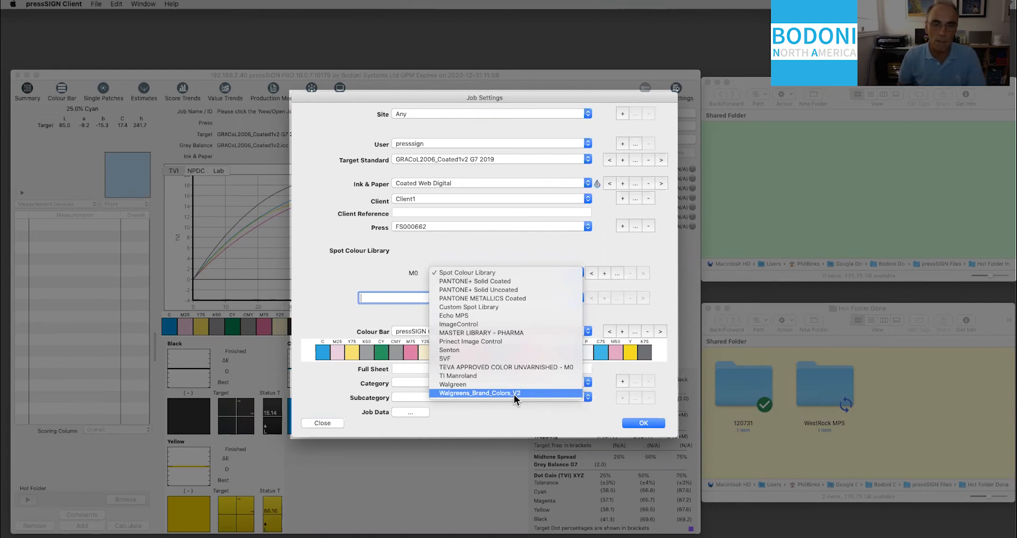
click(514, 395)
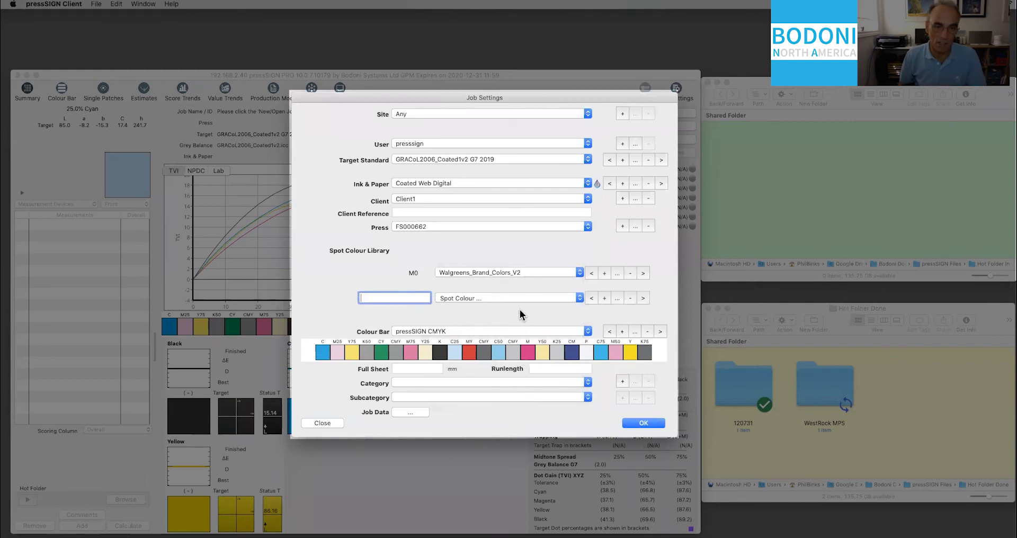
Search the spot colours for red, switch to the Walgreen library and browse its colour list.
text(red)
click(538, 271)
click(535, 264)
click(520, 297)
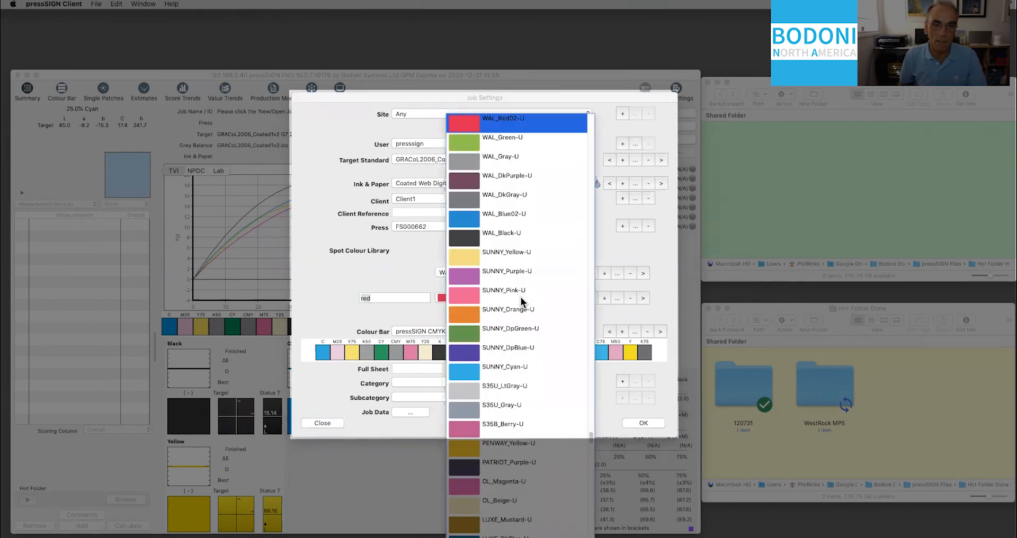
click(393, 282)
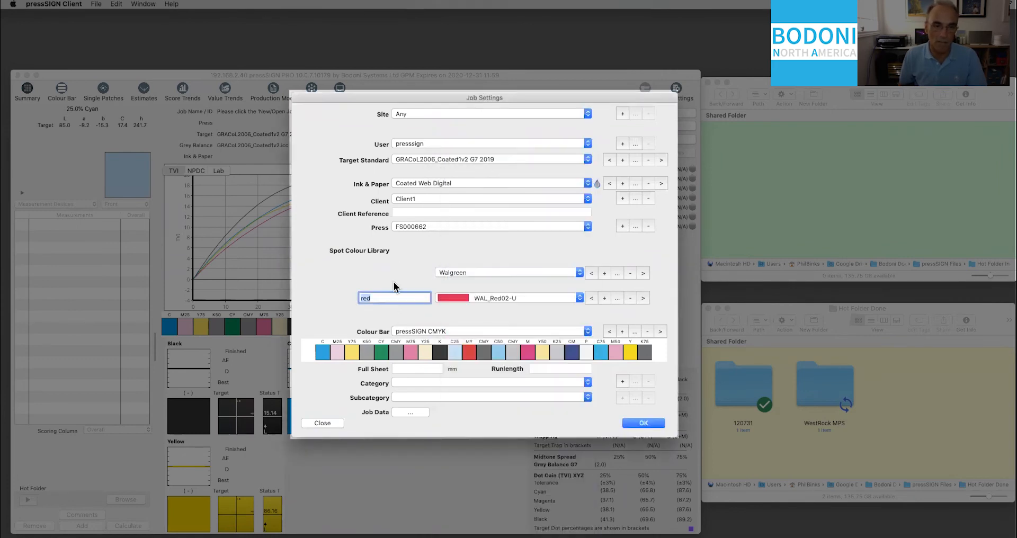
Switch the spot colour library back to Walgreens_Brand_Colors_V2 and confirm the job settings.
click(459, 272)
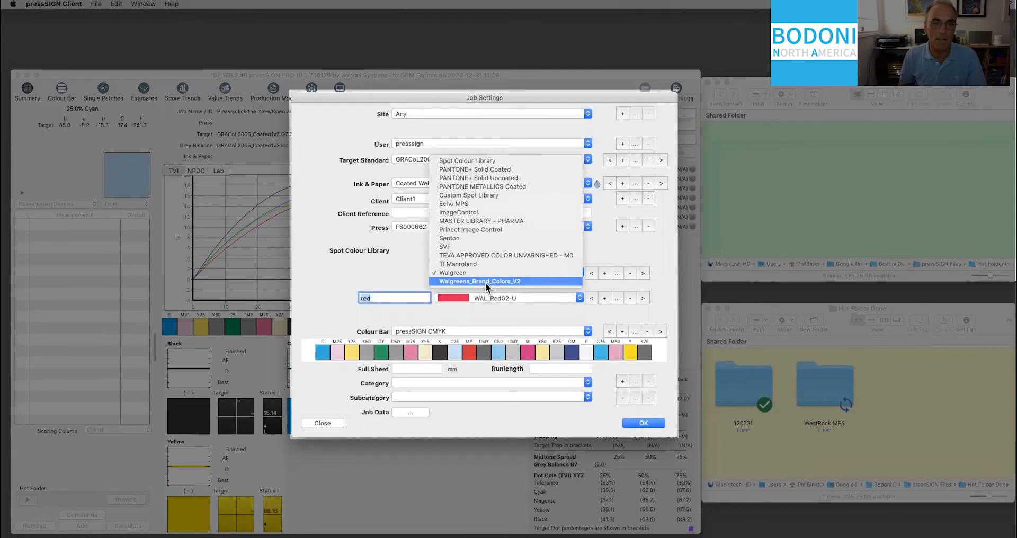
click(485, 282)
click(476, 272)
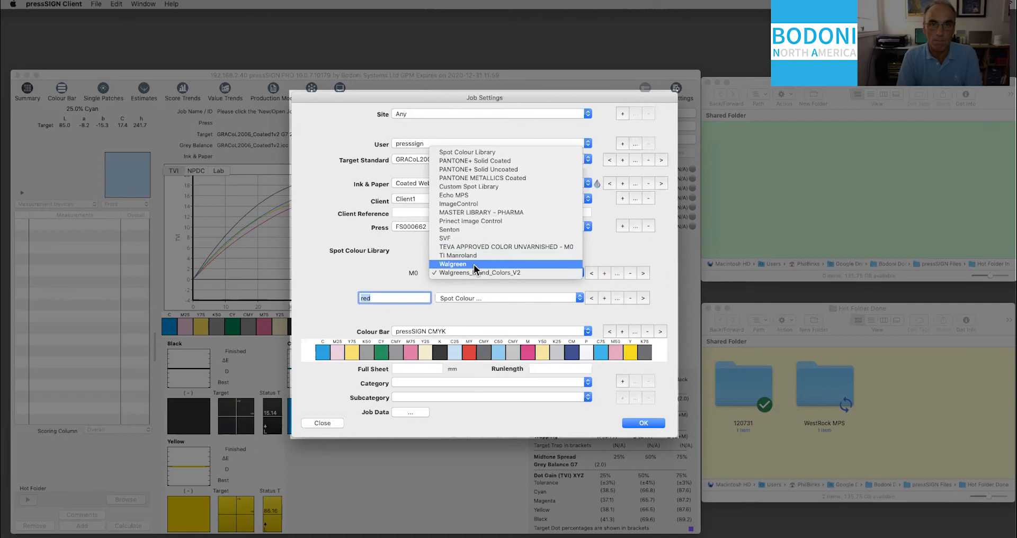
click(365, 273)
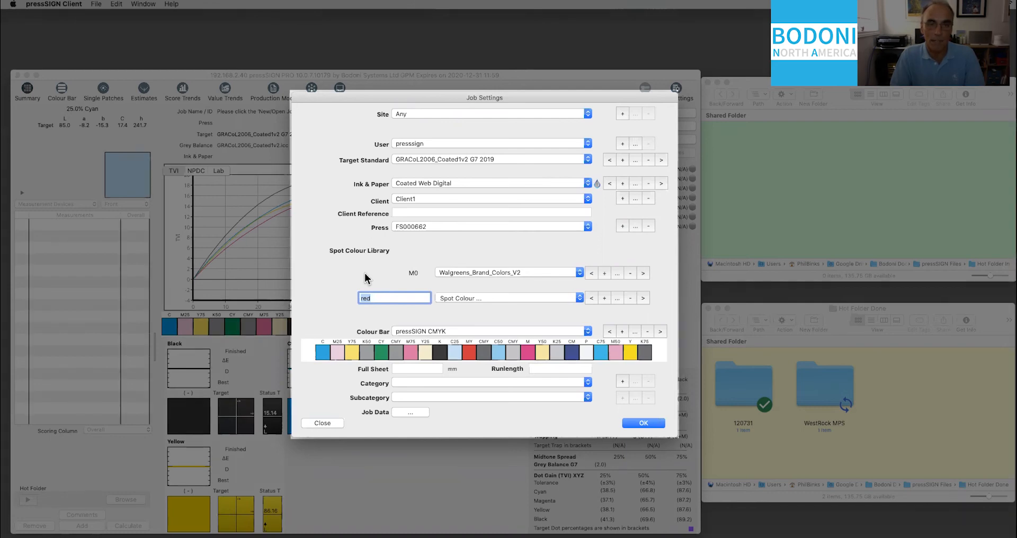
key(Return)
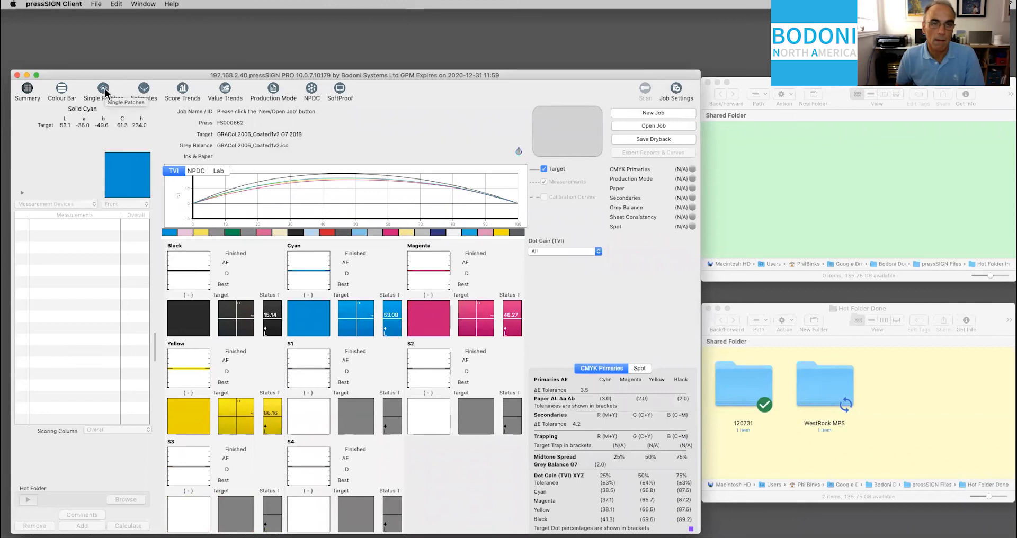
Open the job settings, choose the Echo MPS spot colour library and select its Violet colour.
click(676, 91)
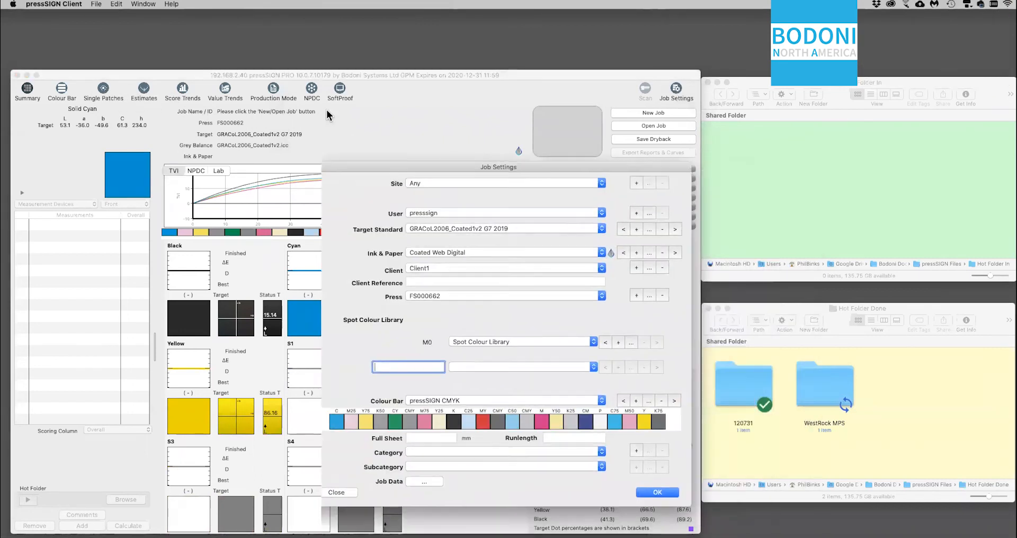
click(444, 272)
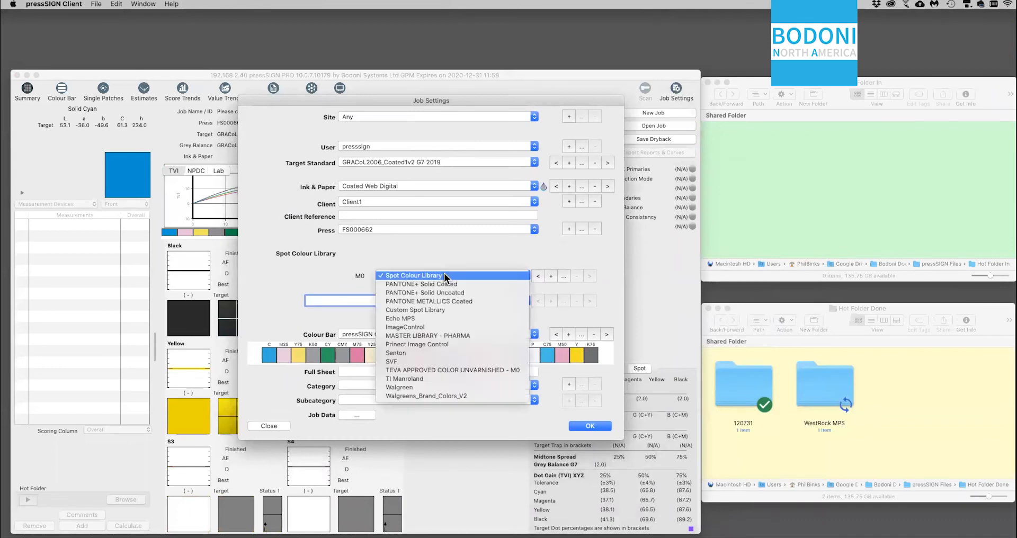
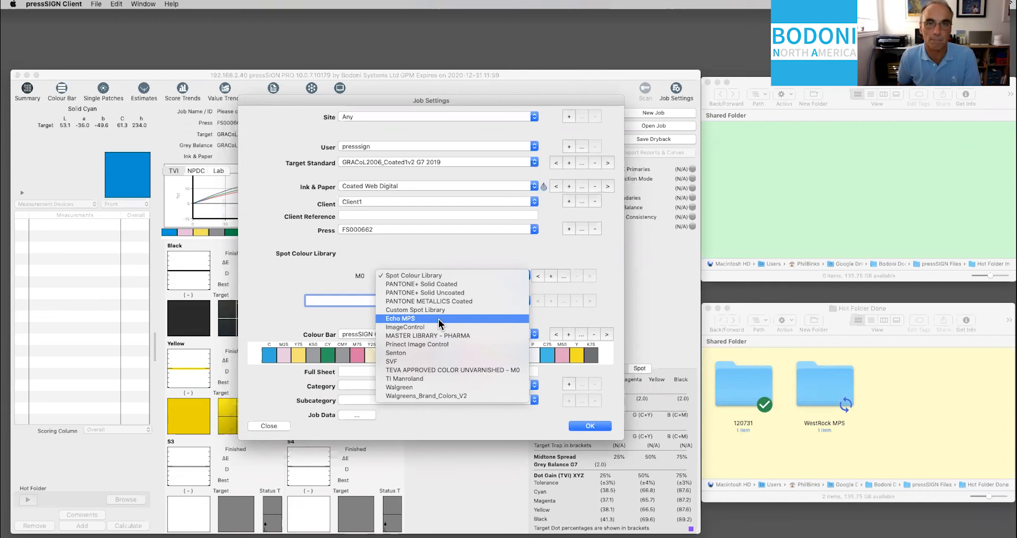
click(439, 319)
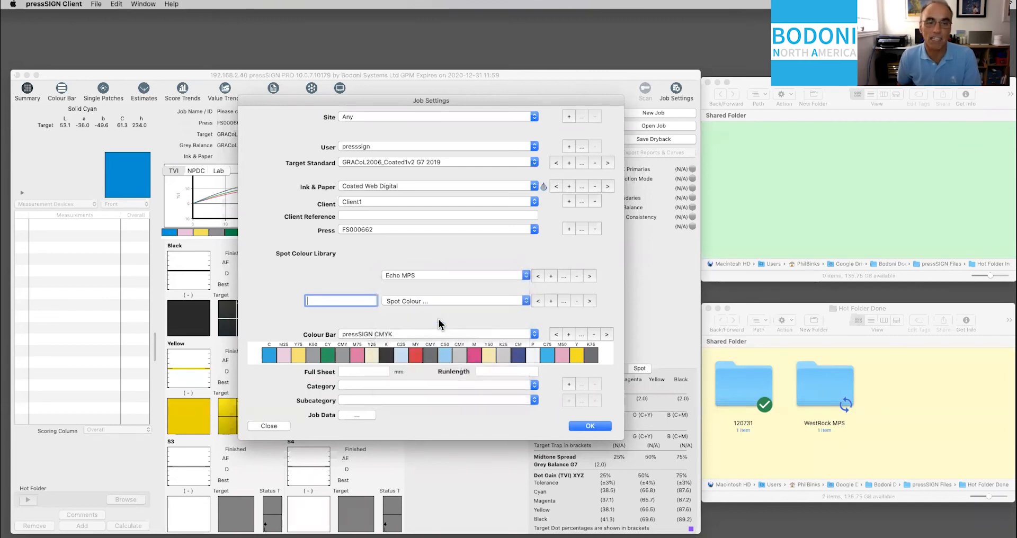
click(468, 301)
click(463, 284)
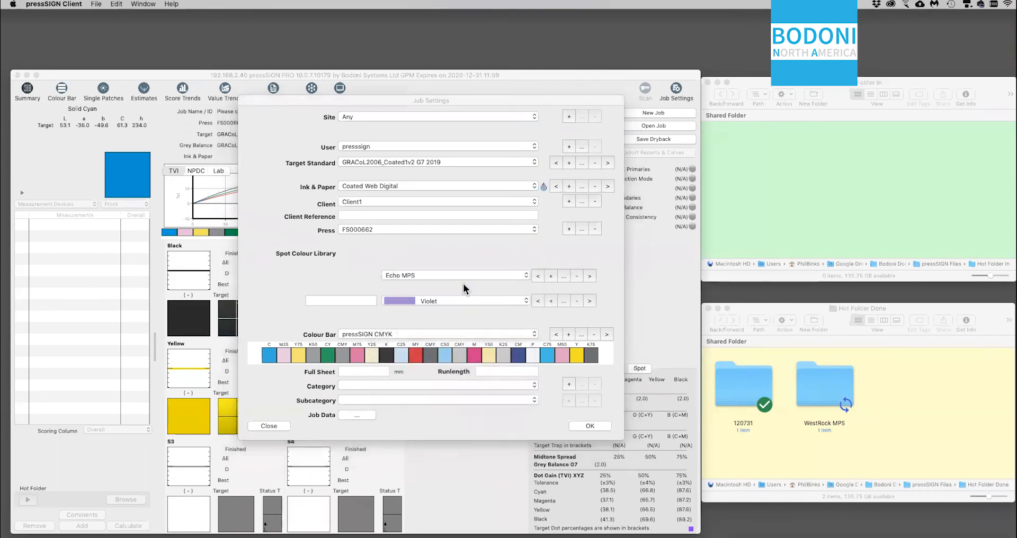
Inspect the Violet spot colour's definition, cancel it and close the job settings without confirming.
click(563, 300)
drag(544, 186, 377, 116)
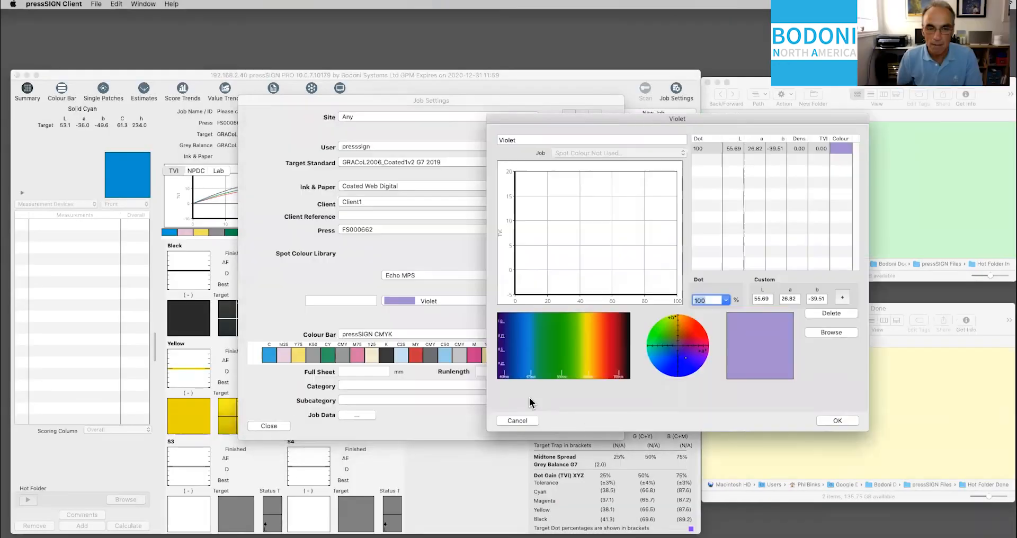
click(519, 422)
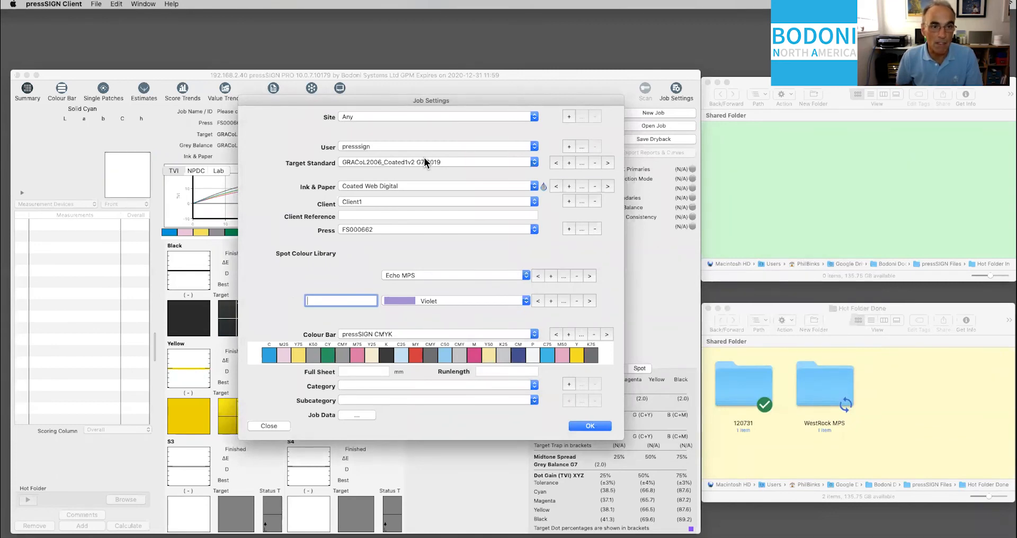
click(280, 425)
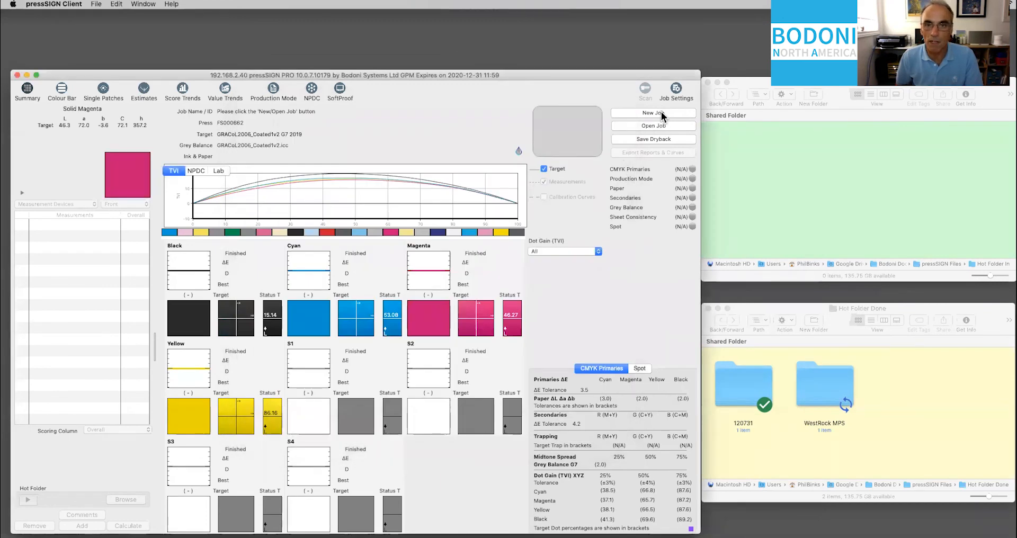
Start a new job, review the list of available templates and cancel without creating the job.
click(653, 113)
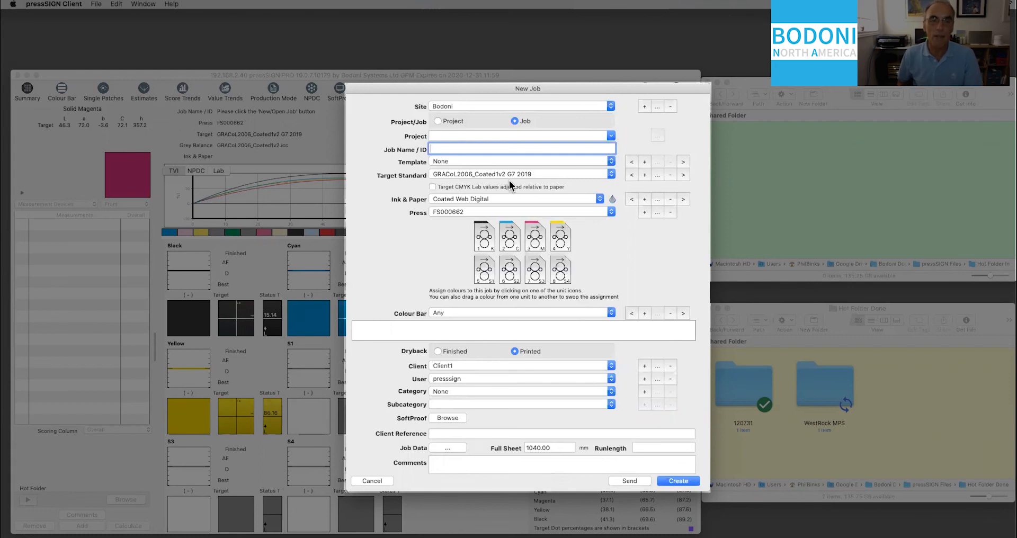
click(472, 160)
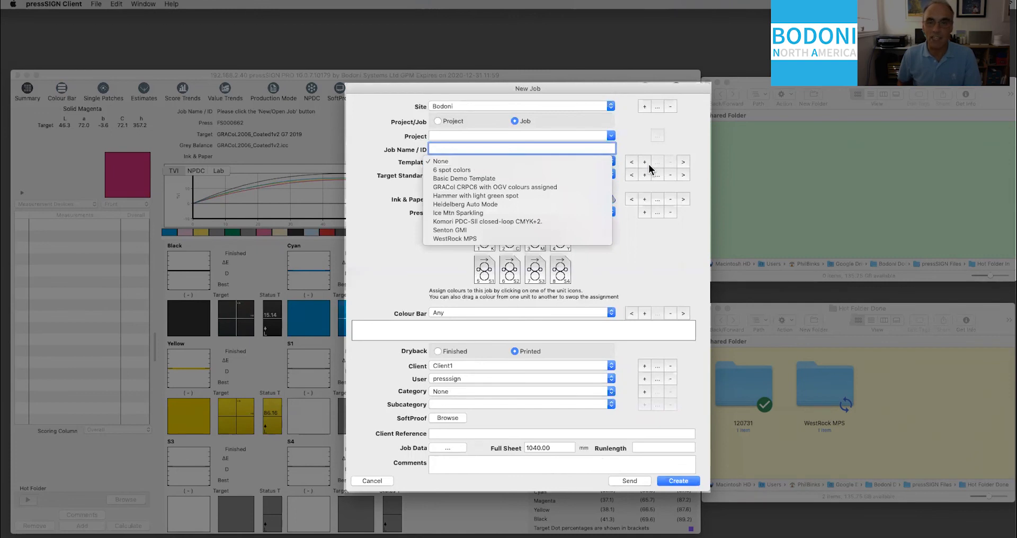
click(626, 244)
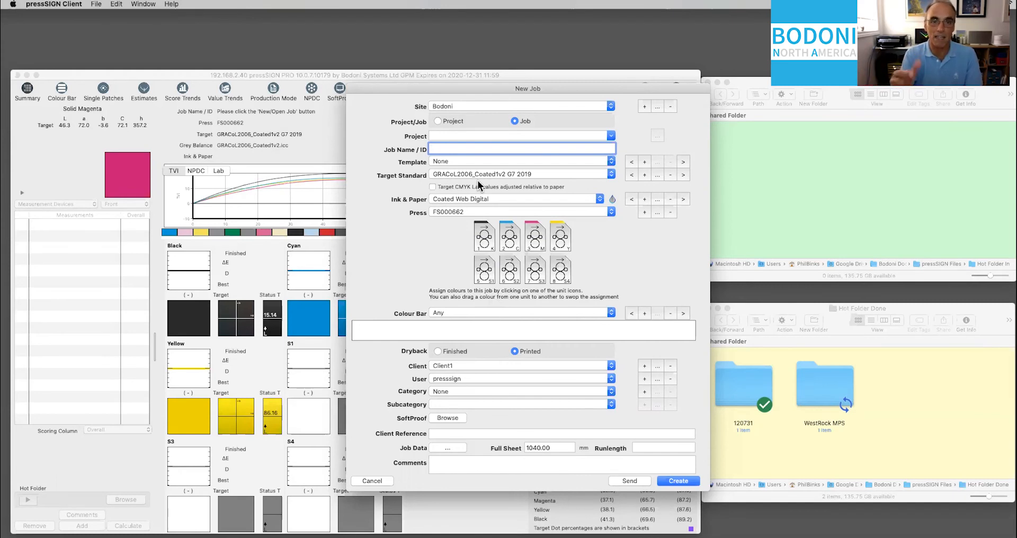
click(553, 160)
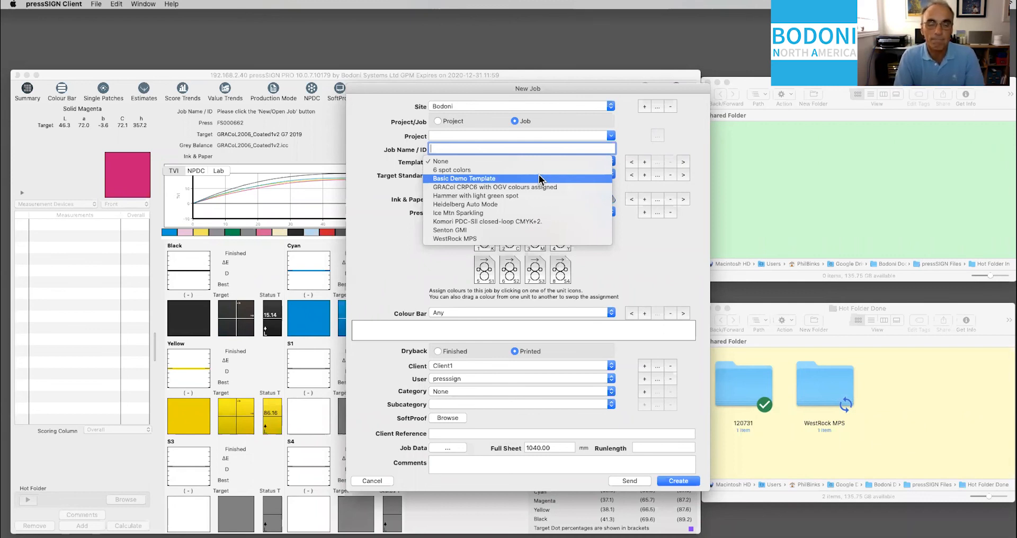
click(488, 162)
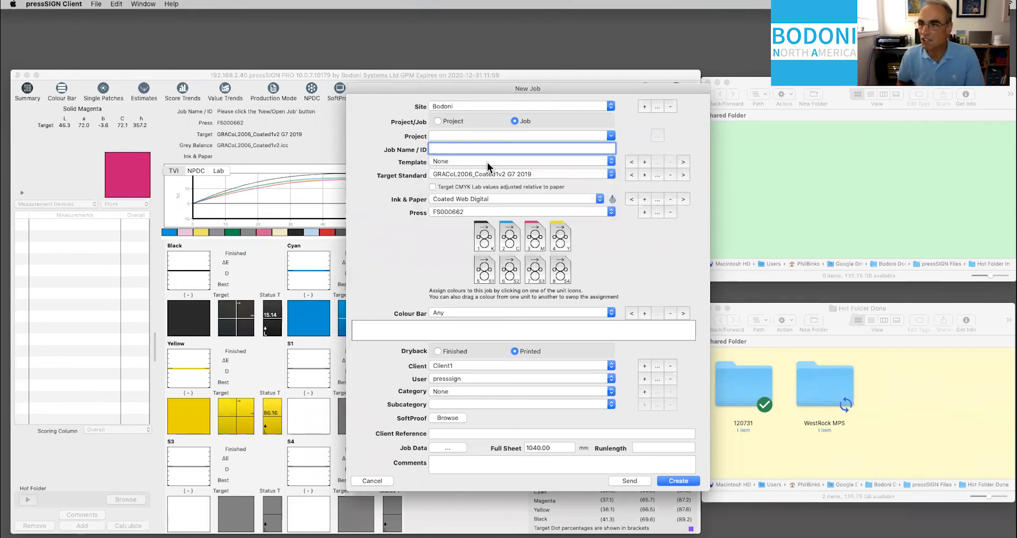
click(380, 482)
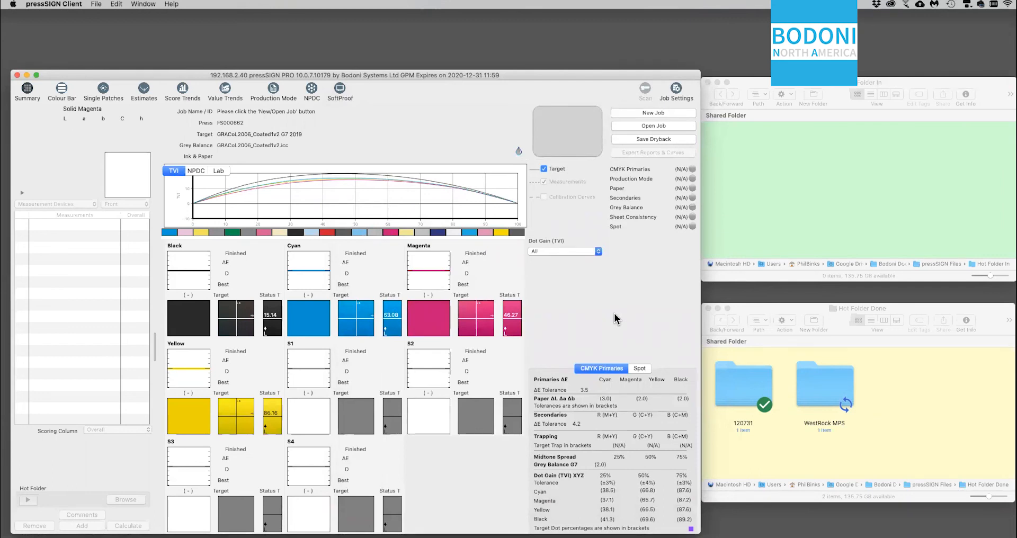
Review the template choices in the Auto Mode defaults, keep WestRock MPS and confirm.
click(116, 4)
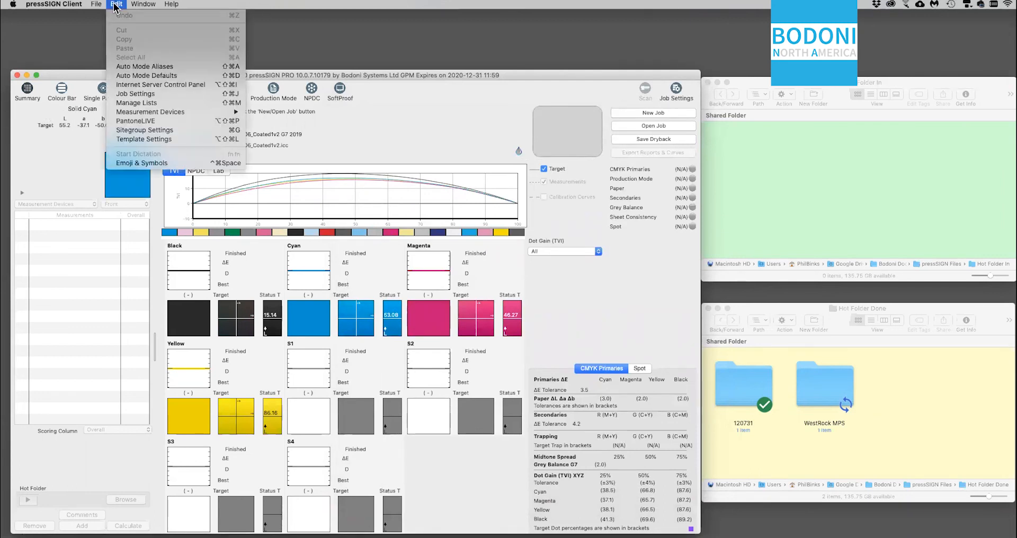
click(137, 76)
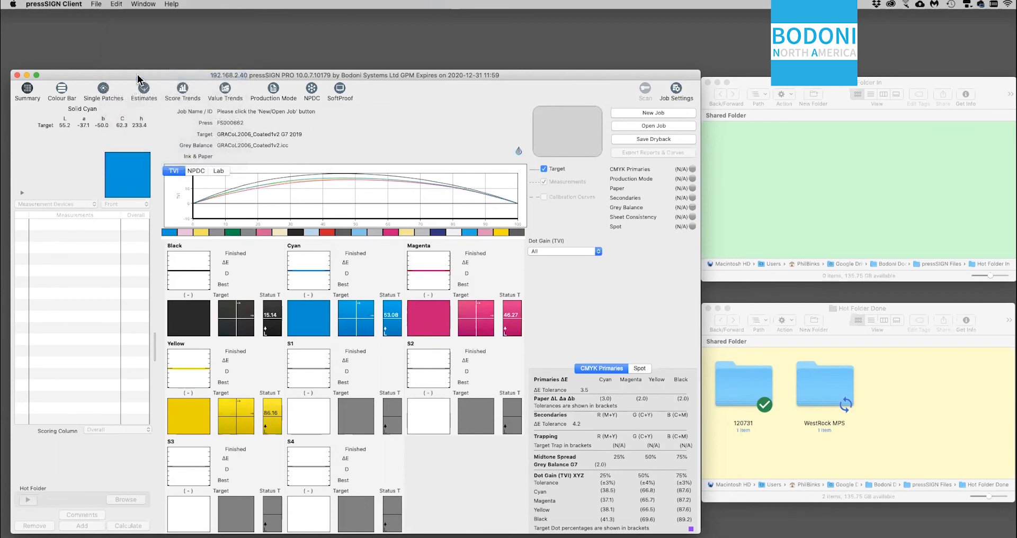
click(597, 185)
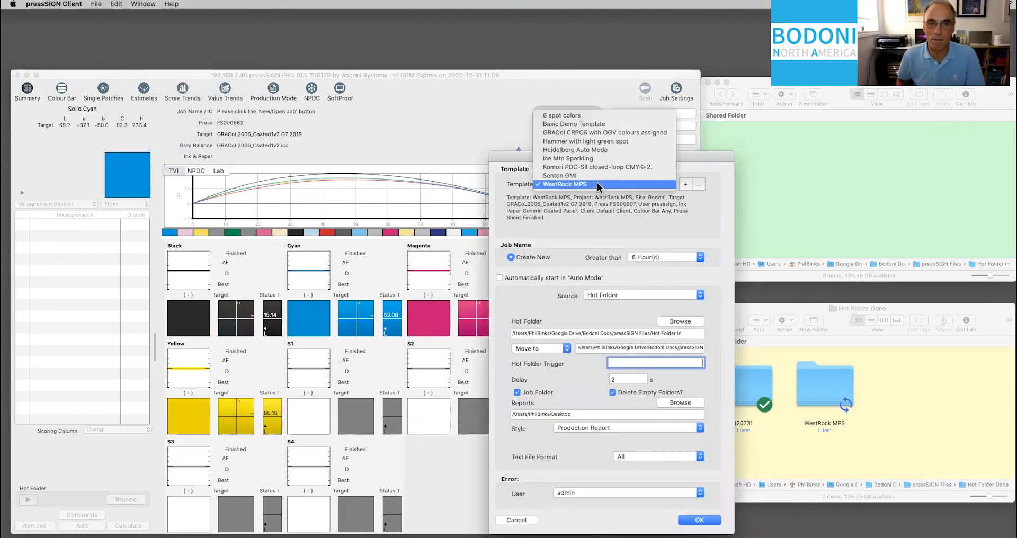
click(598, 184)
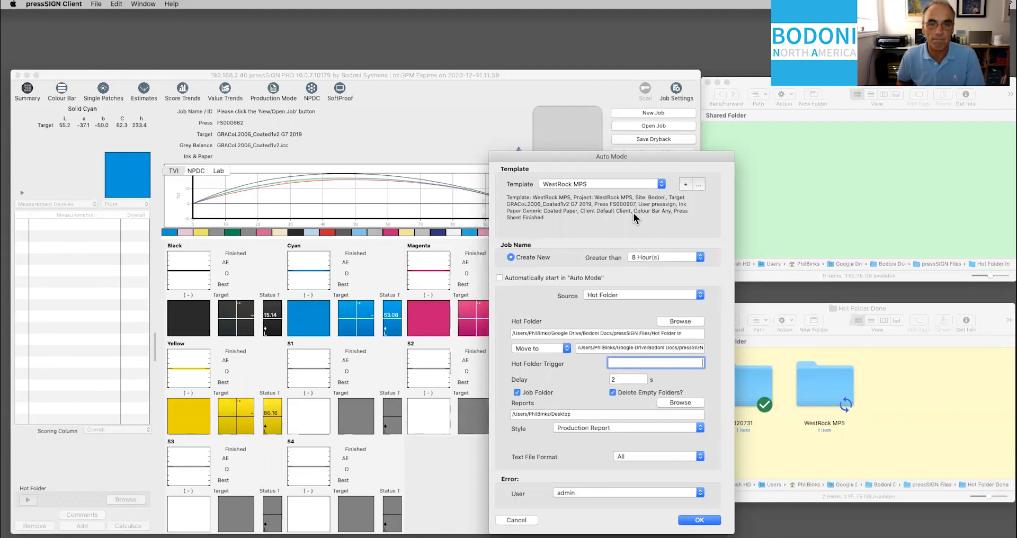
key(Return)
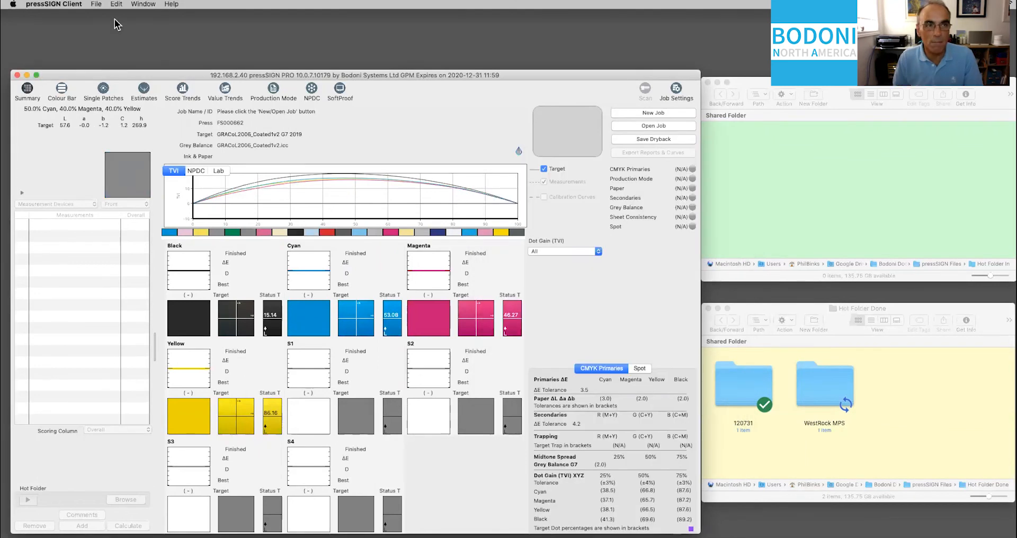
Reopen the Auto Mode defaults, examine the template, job name and hot folder settings, and cancel.
click(96, 4)
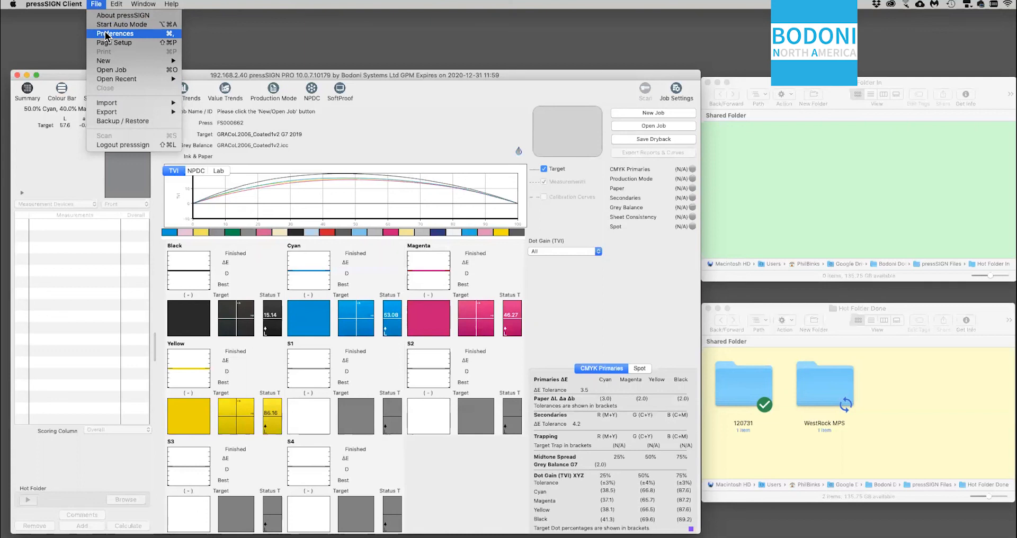
mouse_move(116, 4)
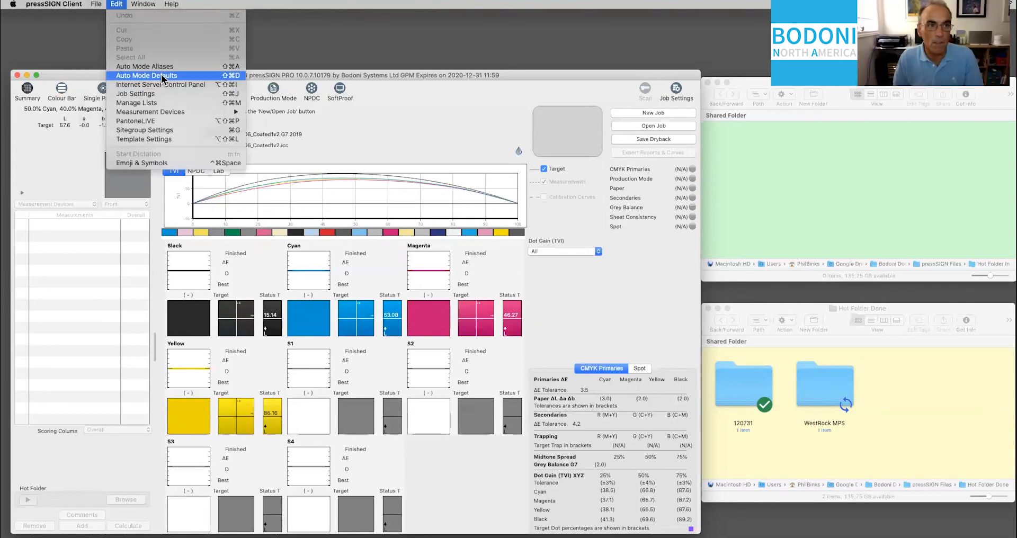
click(192, 75)
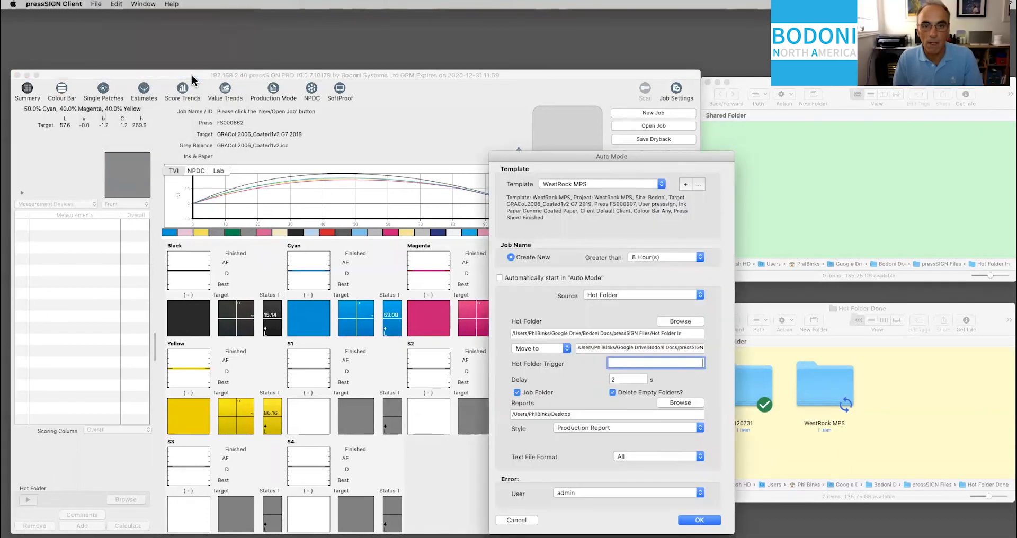
drag(640, 157, 504, 100)
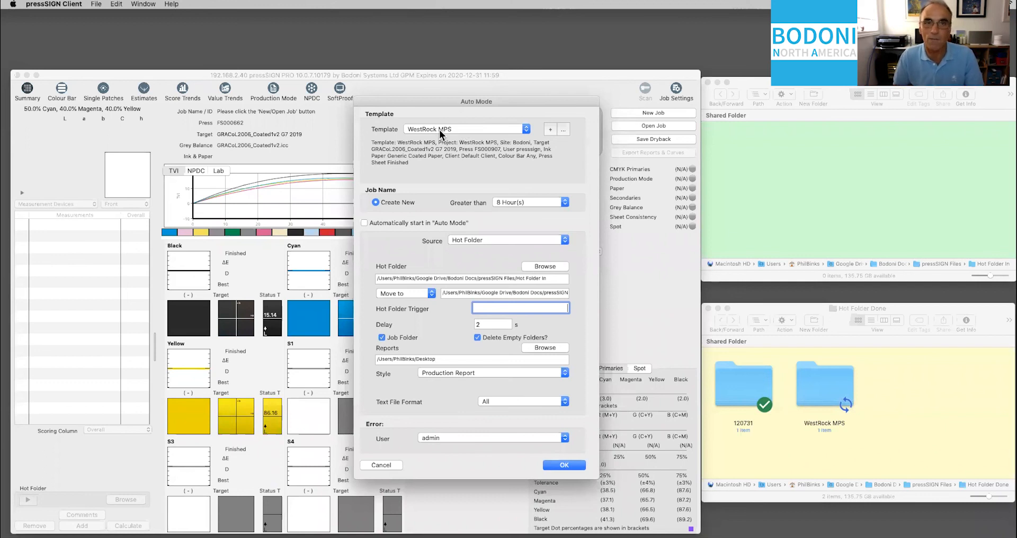
click(381, 462)
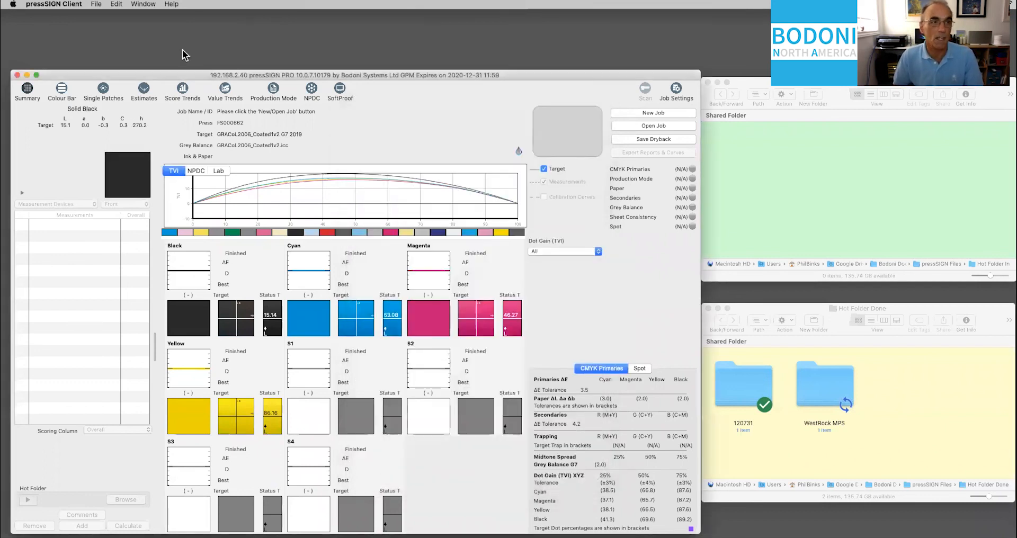
Review the template aliases in the Auto Mode aliases and close them without saving.
click(97, 6)
mouse_move(116, 4)
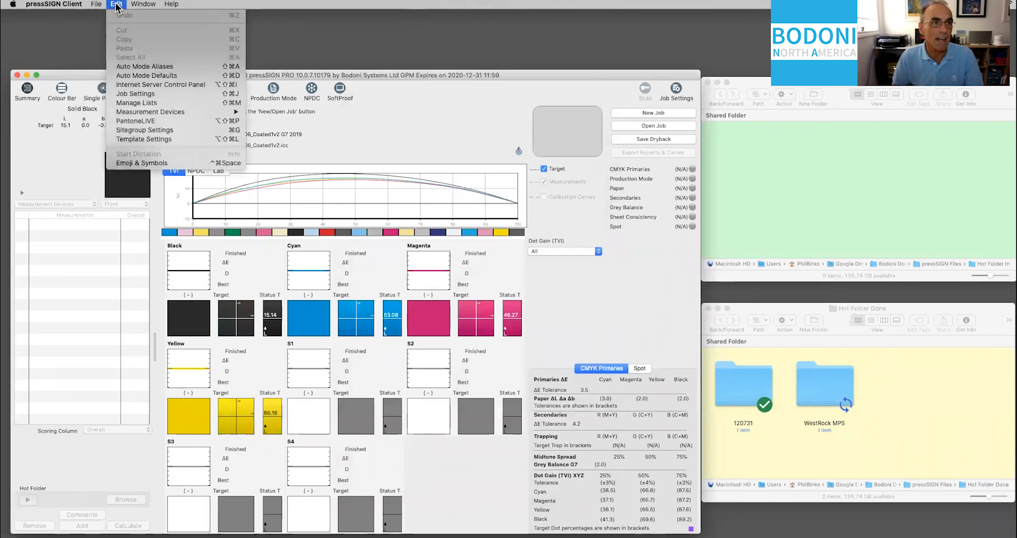
click(181, 65)
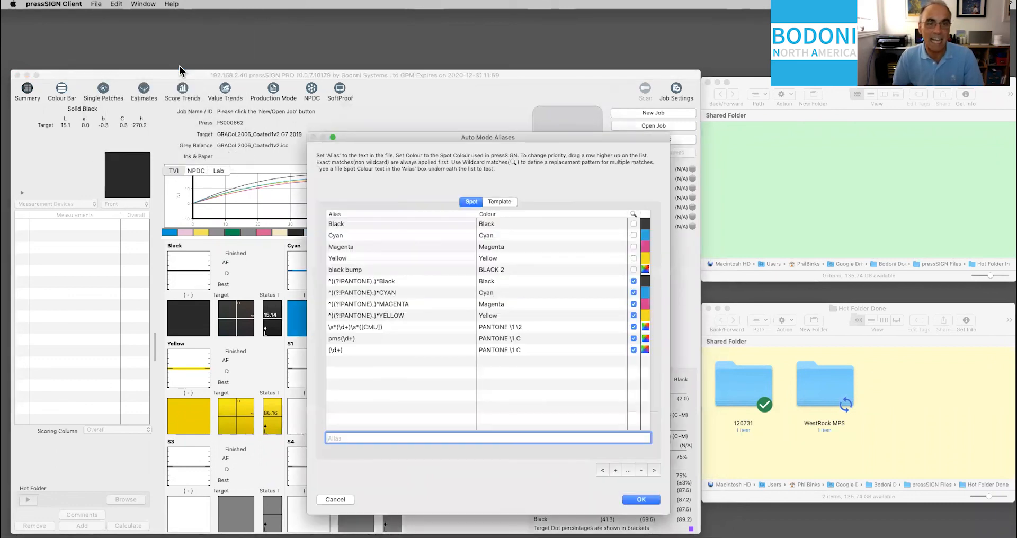
click(507, 204)
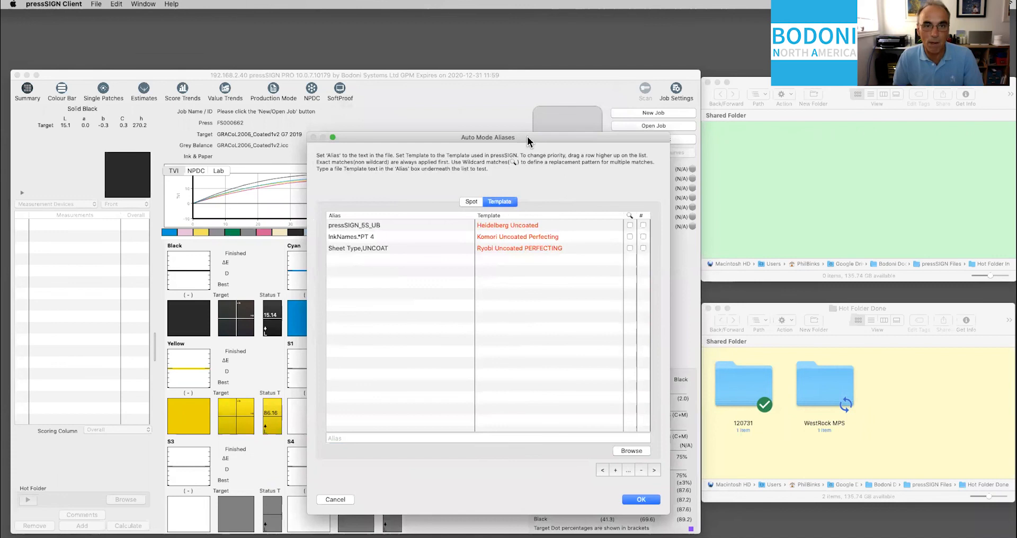
drag(527, 139, 466, 94)
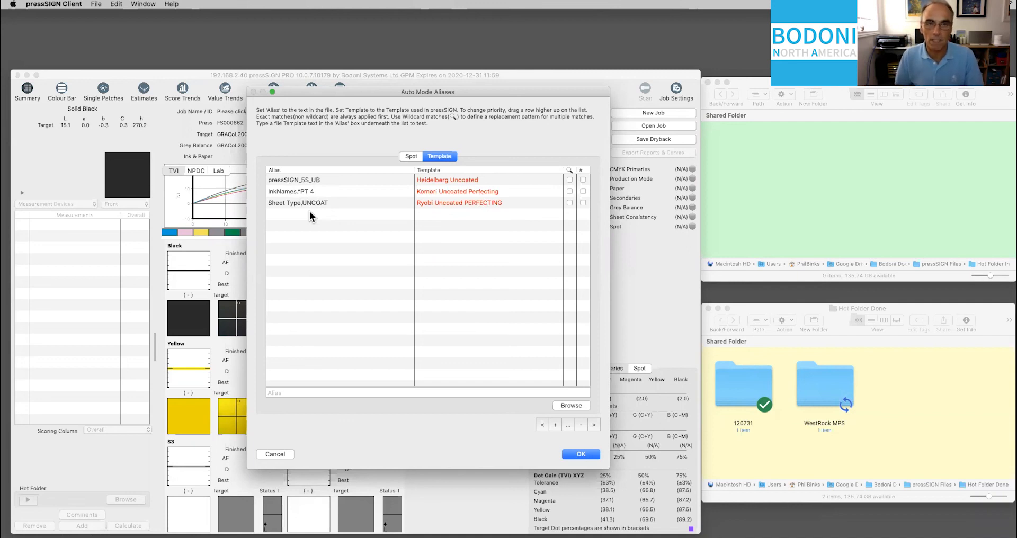
click(276, 454)
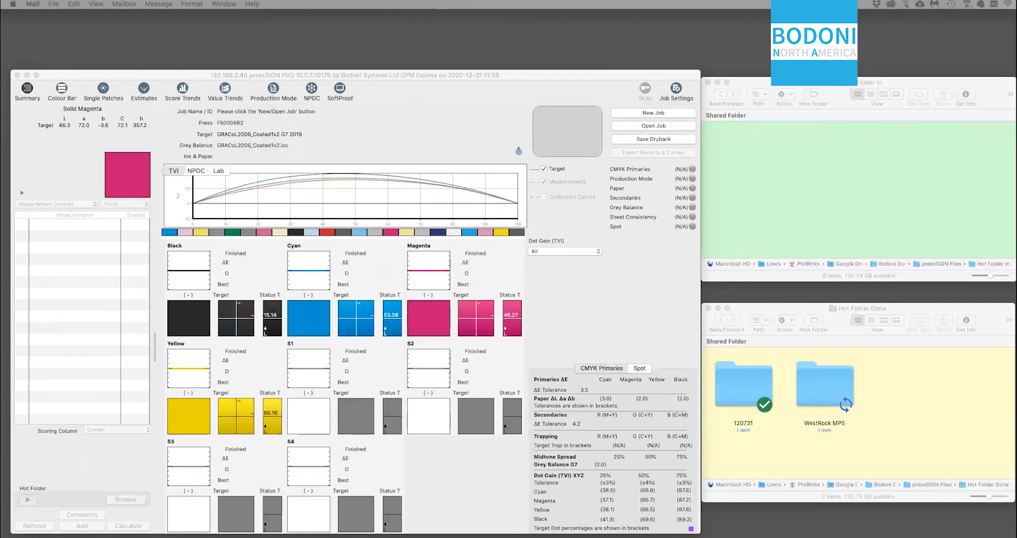
Place the first measurement text file in the Hot Folder In folder and start Auto Mode.
drag(894, 243, 784, 155)
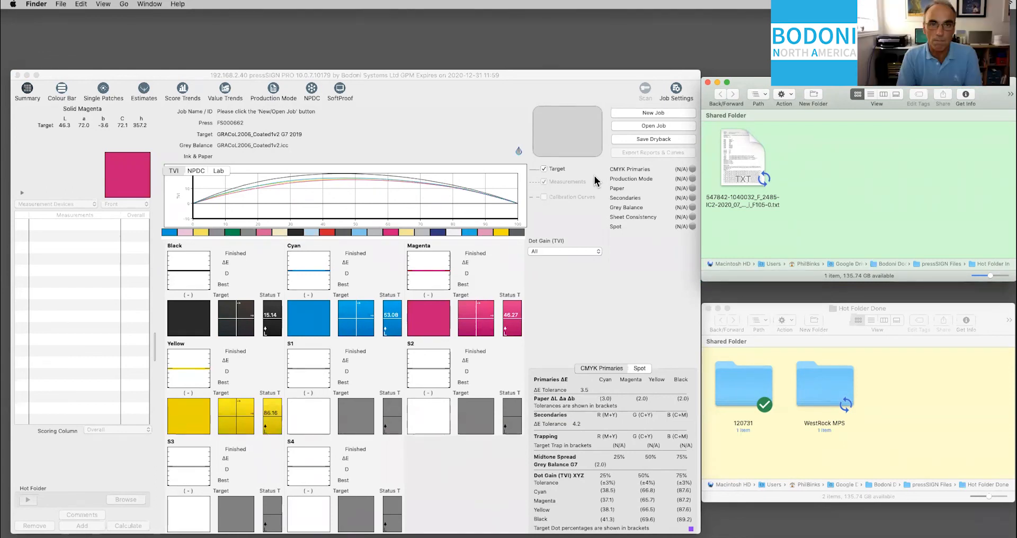
click(484, 135)
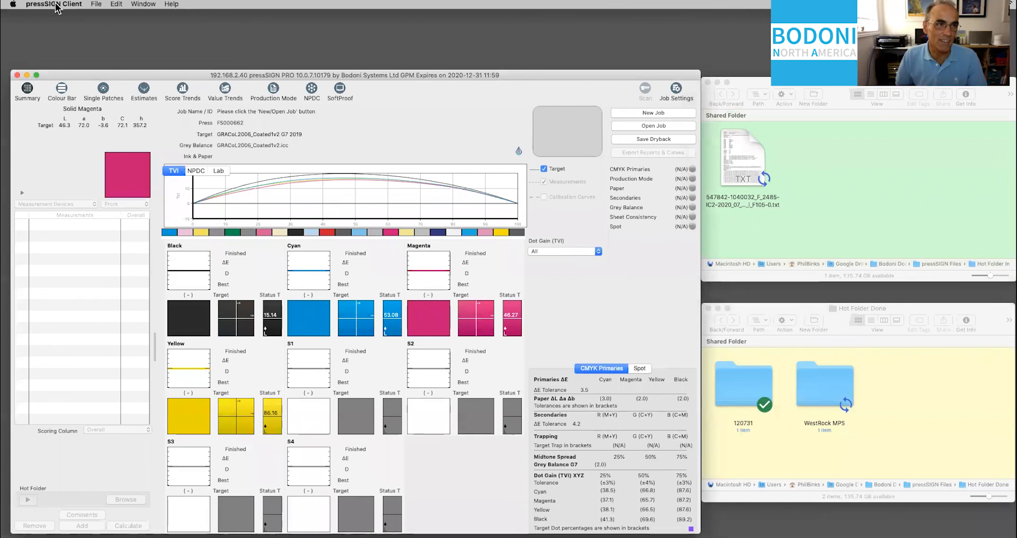
click(97, 4)
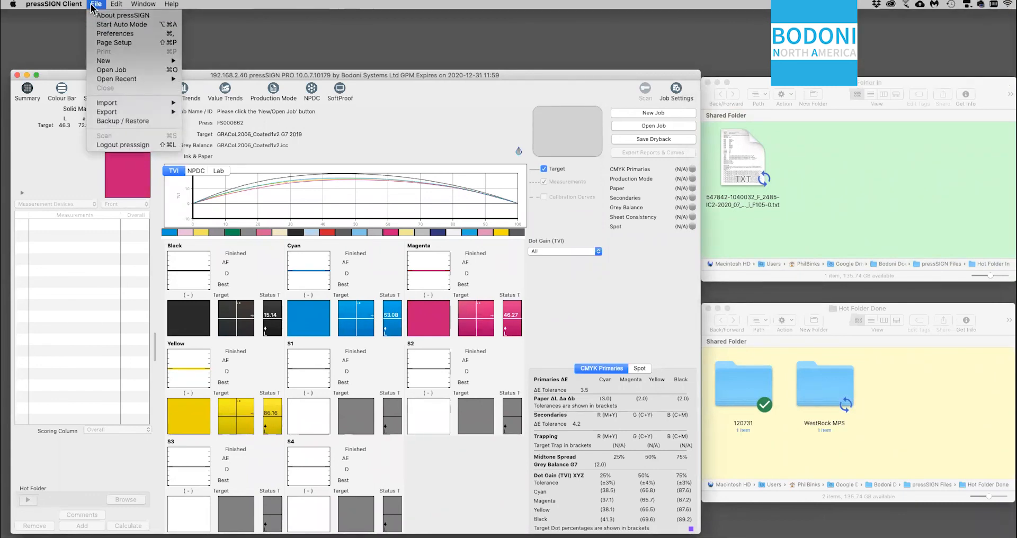
click(139, 26)
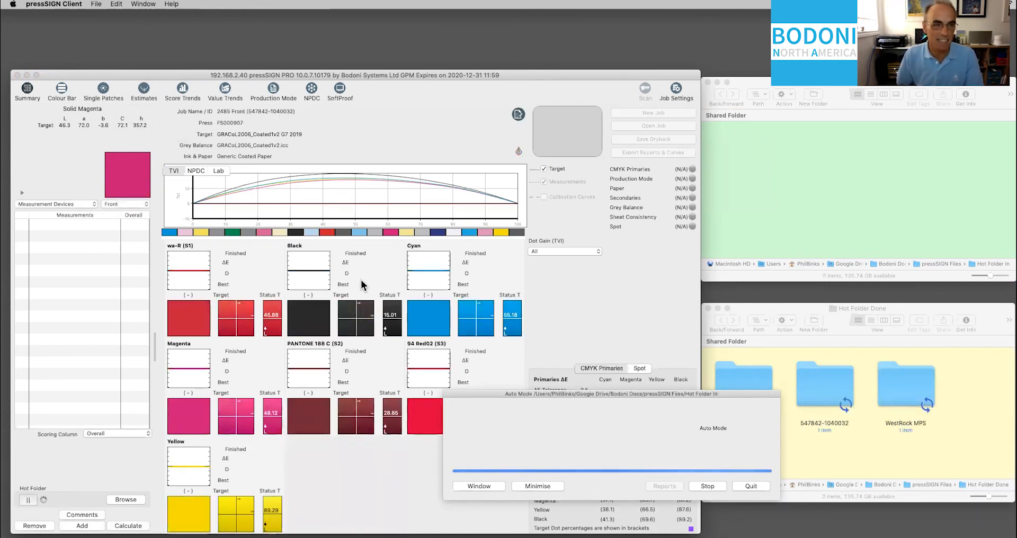
Move the Auto Mode progress window clear of the job's results and add a second measurement file to Hot Folder In.
drag(503, 393, 665, 243)
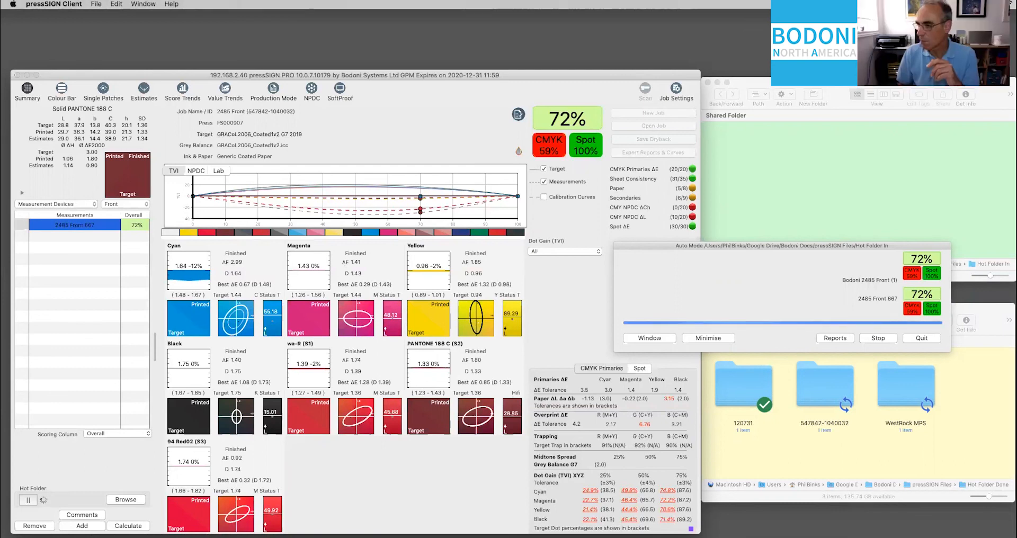
drag(998, 317, 837, 164)
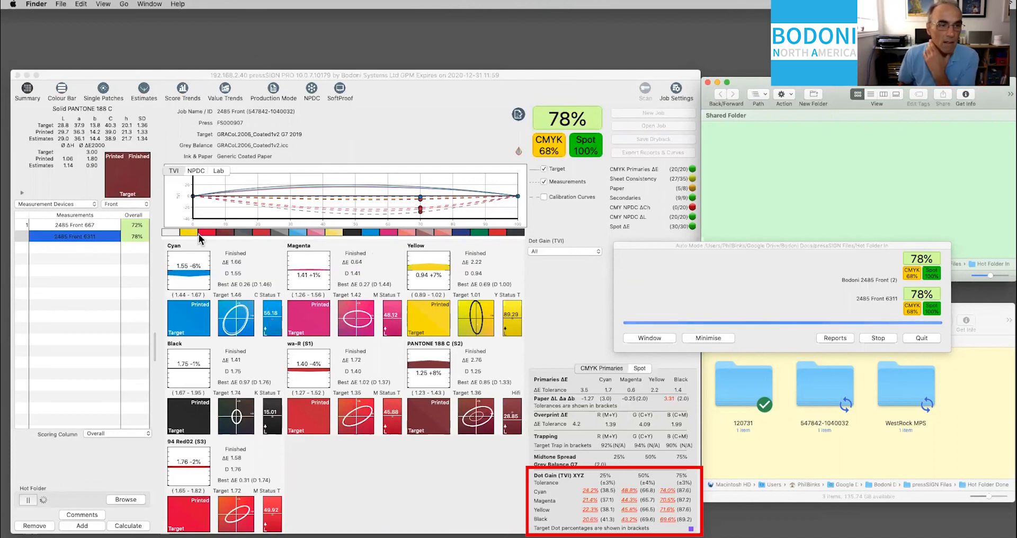
Examine the measured 70% tint patches of Black, 94 Red02 and wa-R in the colour bar.
click(272, 230)
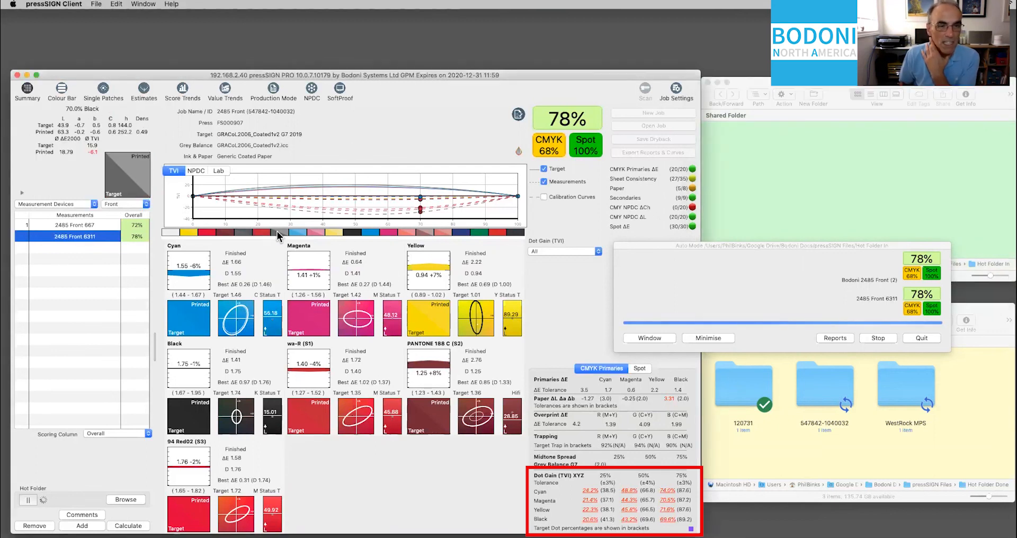
click(407, 234)
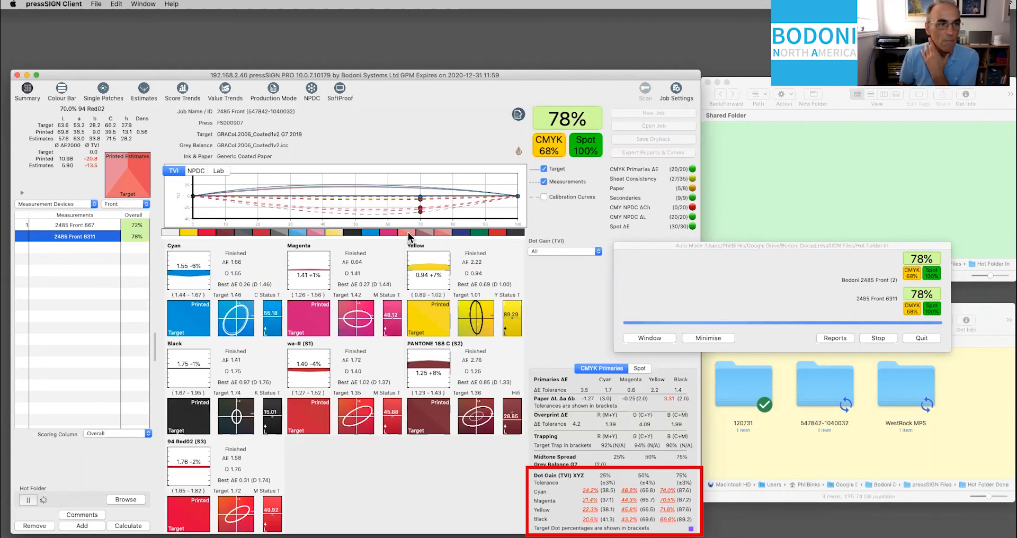
click(431, 233)
click(438, 233)
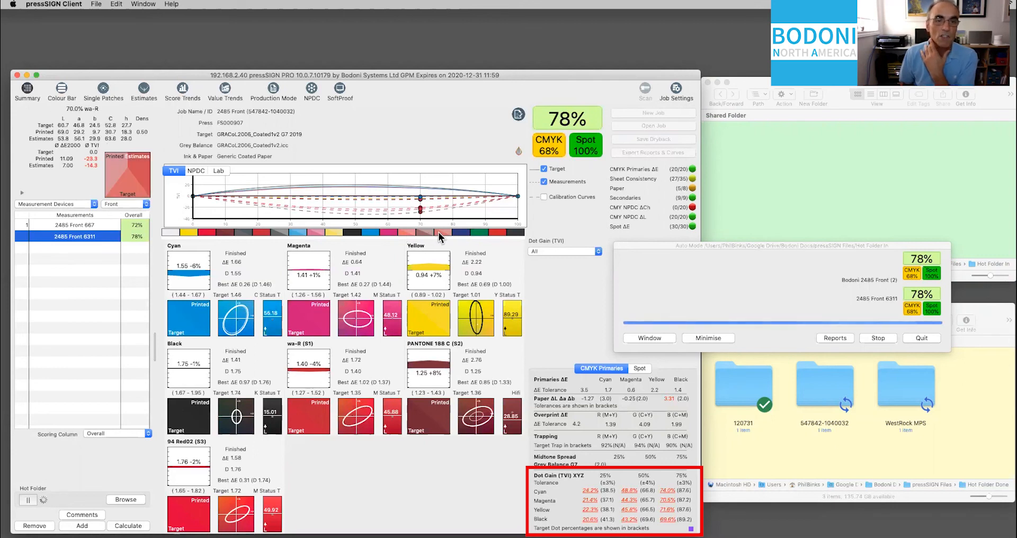